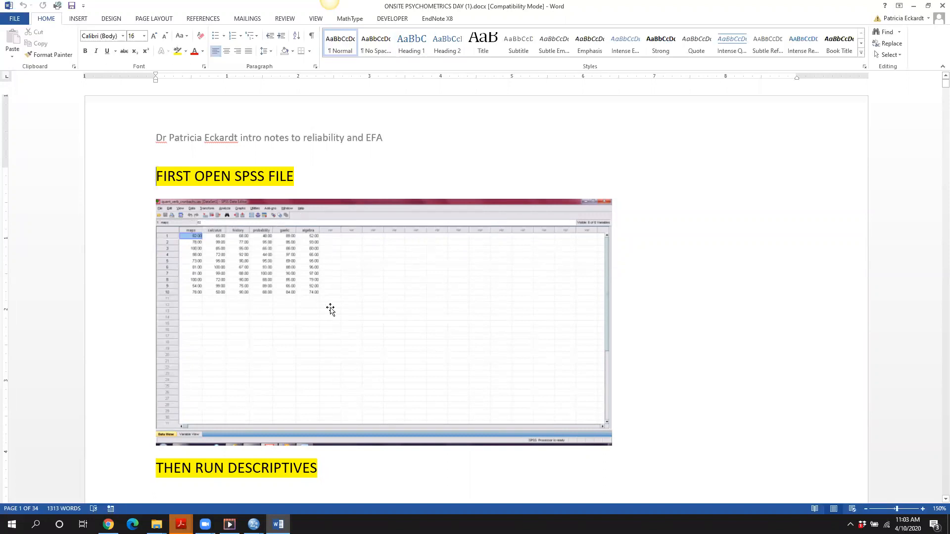
- Enlarge the Word notes to 170% and switch to the quant_verb_cronbachs.sav data in SPSS to view the scores
left_click(923, 509)
left_click(923, 509)
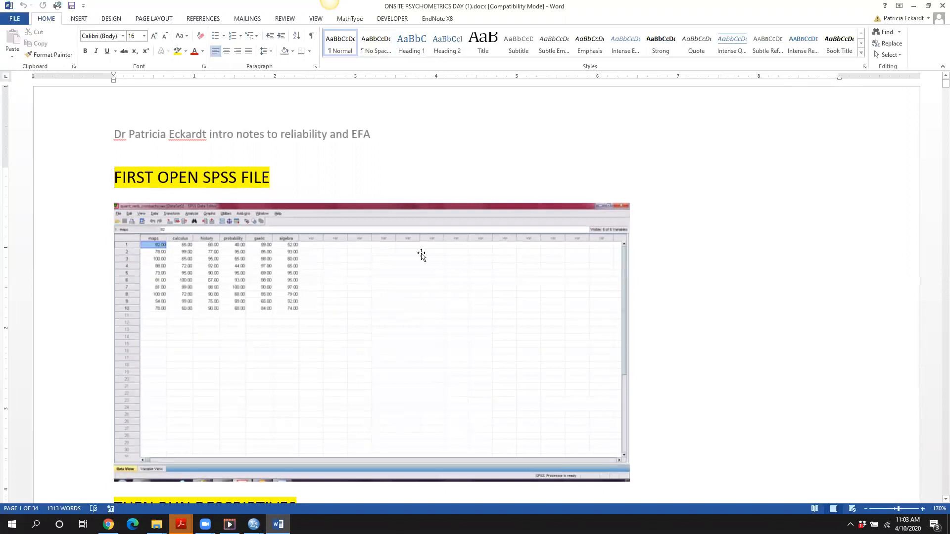
mouse_move(278, 525)
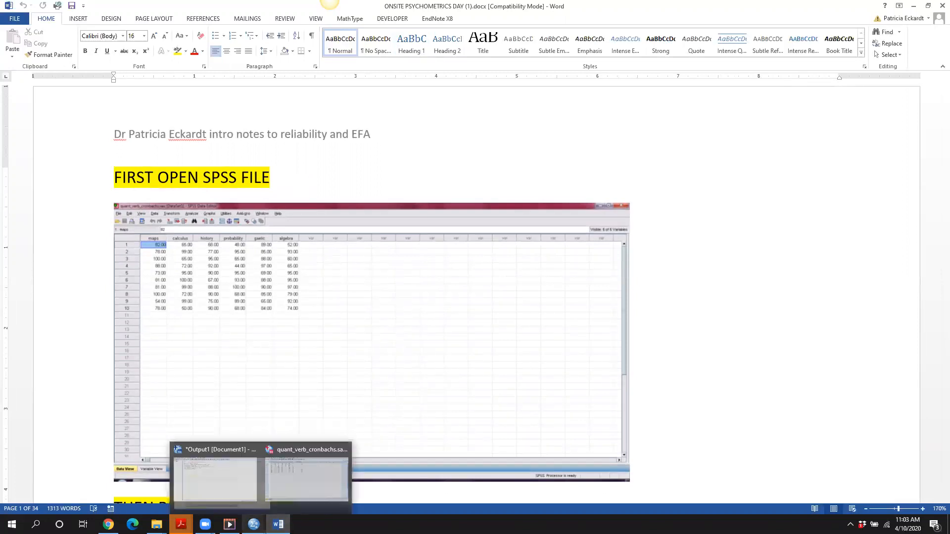
left_click(280, 491)
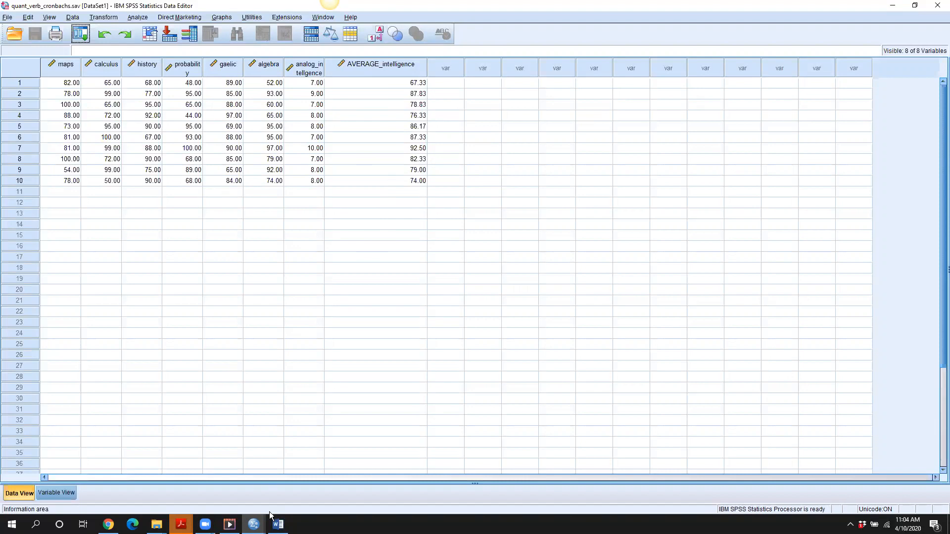
- Return to the Word notes and read the descriptives instructions on page 2
mouse_move(277, 524)
left_click(278, 485)
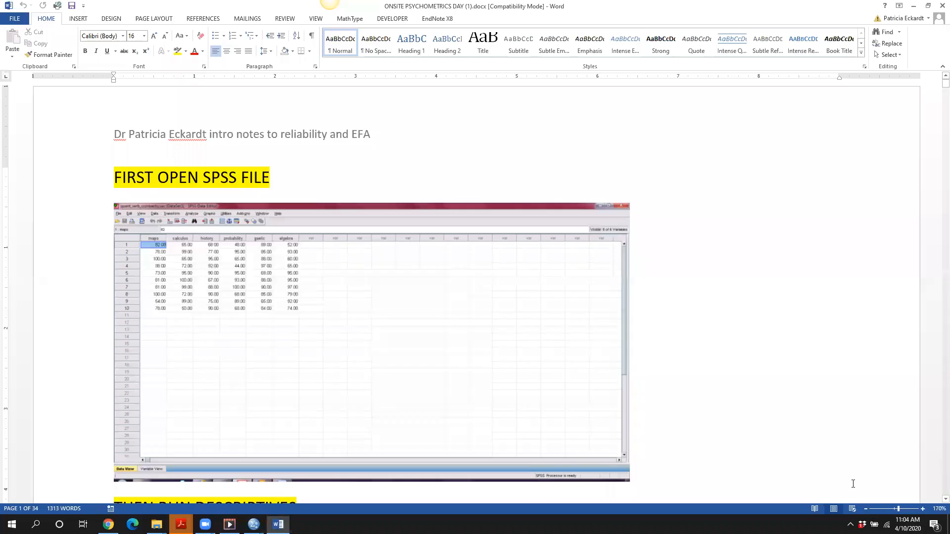
left_click_drag(939, 86, 941, 101)
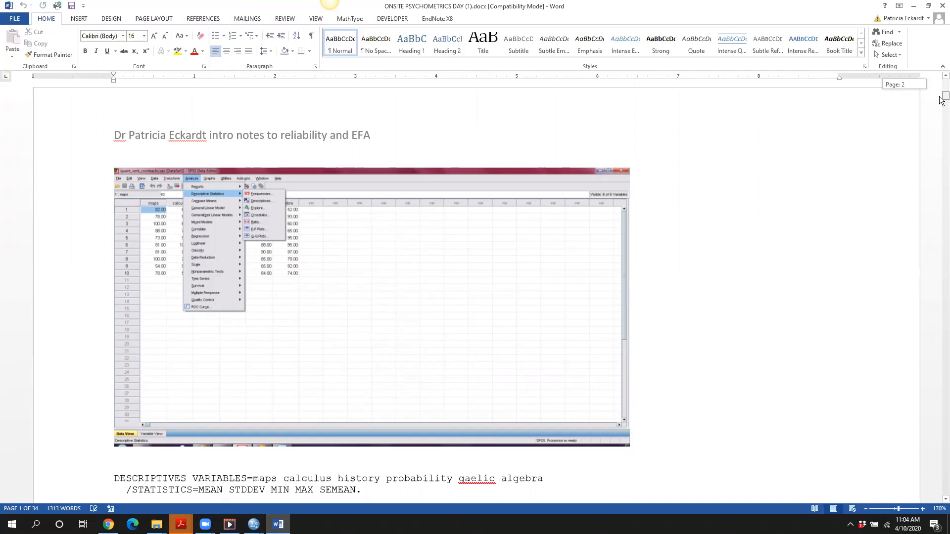
scroll(941, 100, "down", 2)
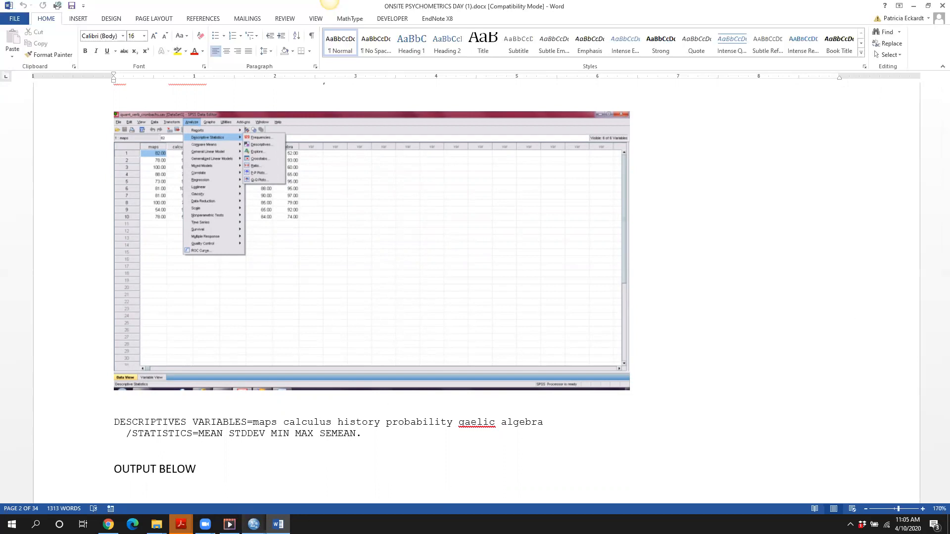
- Switch to the SPSS data and set up a Frequencies analysis of maps, calculus, history, probability, gaelic and algebra
mouse_move(253, 523)
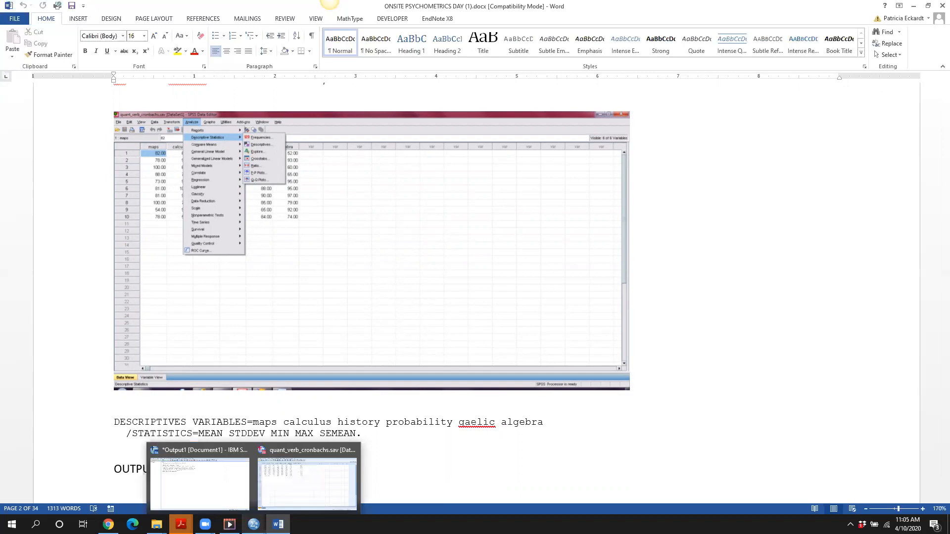
left_click(275, 498)
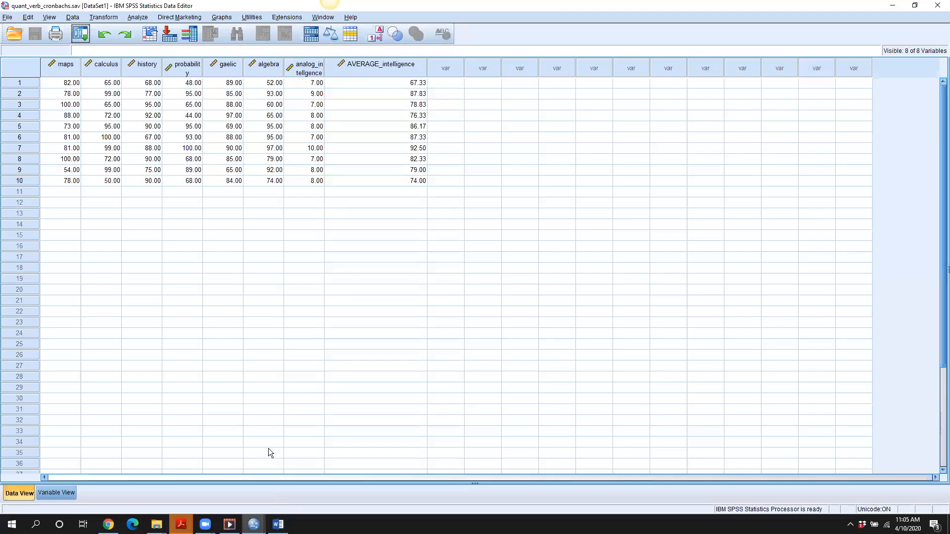
left_click(138, 18)
mouse_move(186, 44)
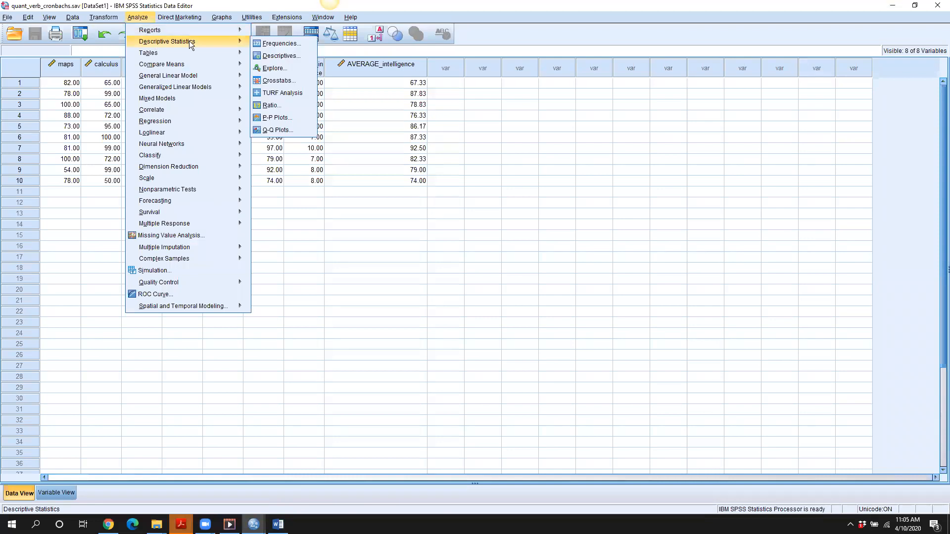
left_click(266, 43)
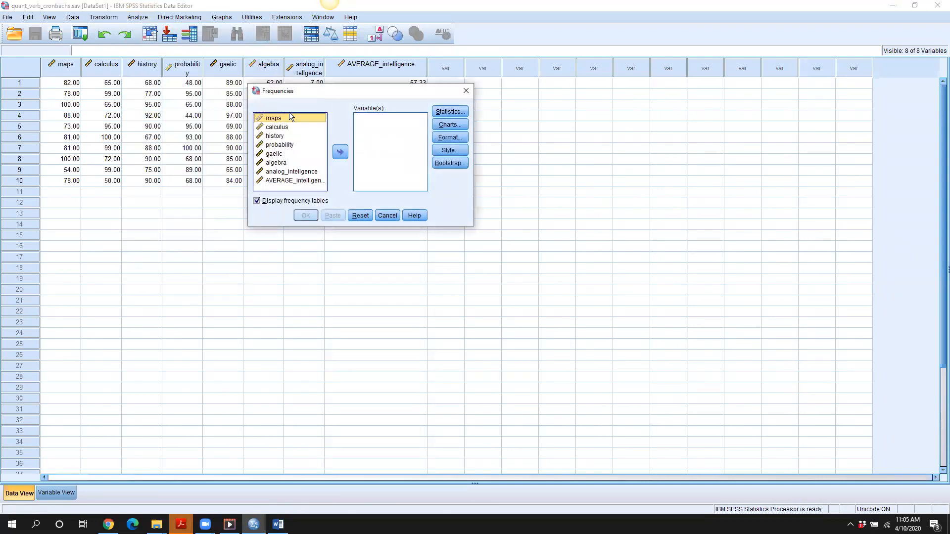
key("ctrl+a")
left_click(340, 152)
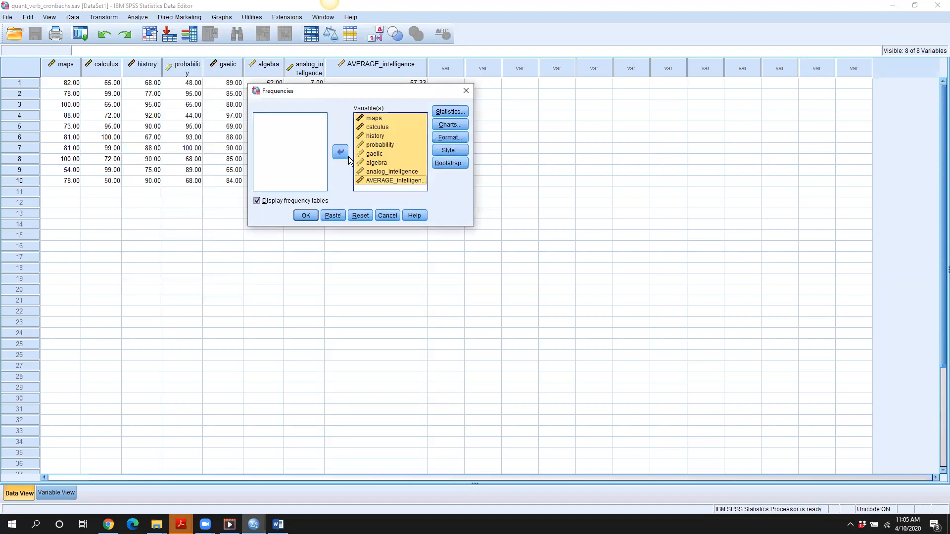
left_click(362, 172)
left_click(365, 181, "shift")
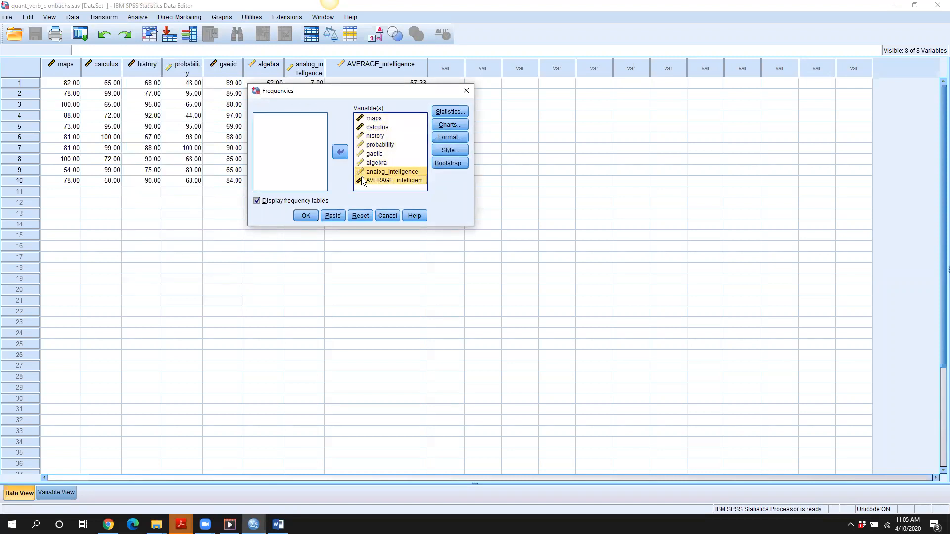
left_click(340, 152)
- Request mean, median, standard deviation, minimum, maximum, S.E. mean, skewness and kurtosis for the Frequencies analysis
left_click(449, 111)
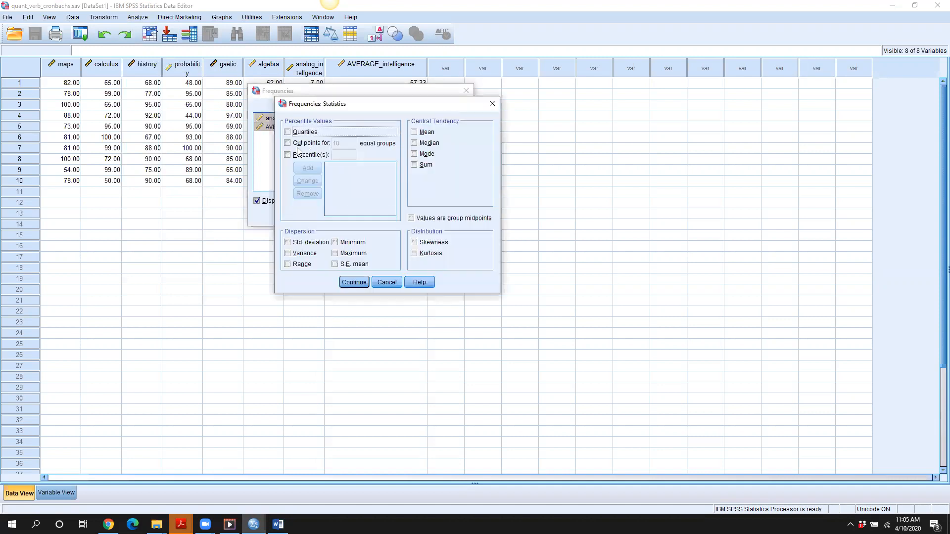
left_click(414, 132)
left_click(414, 144)
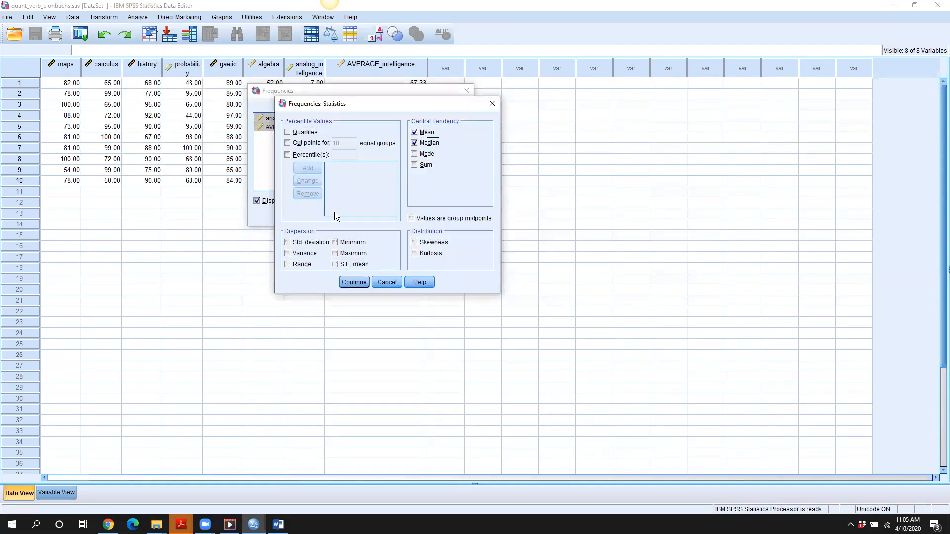
left_click(288, 243)
left_click(288, 253)
left_click(335, 264)
left_click(288, 253)
left_click(335, 242)
left_click(334, 253)
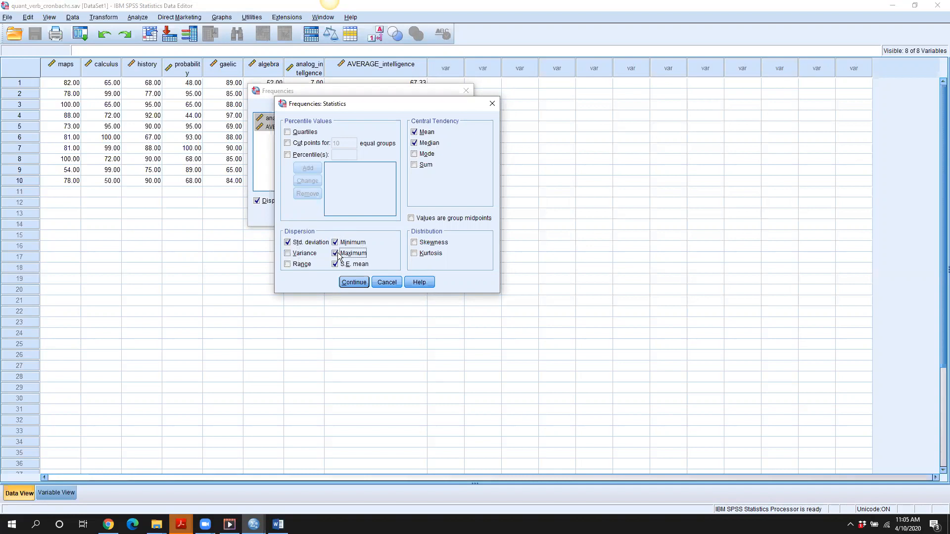
left_click(413, 243)
left_click(413, 253)
left_click(358, 283)
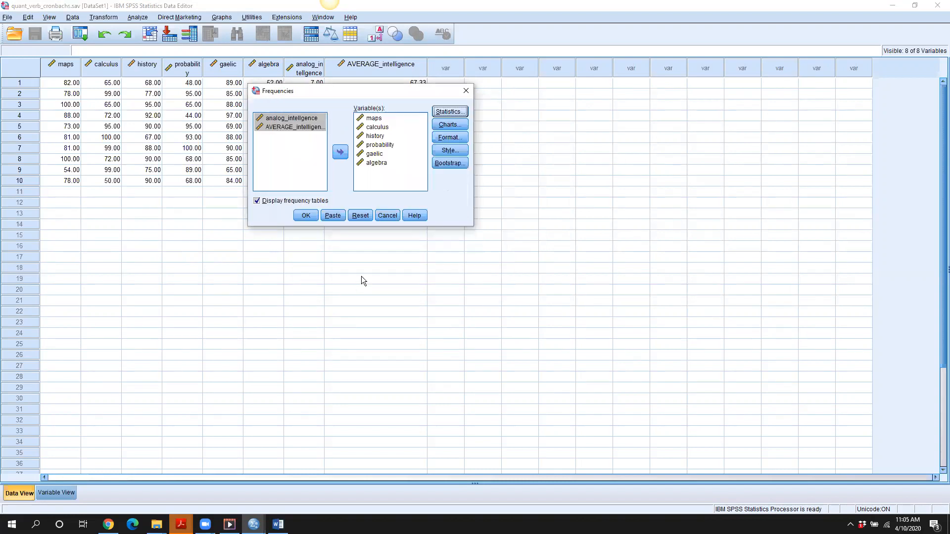
- Add histograms with a normal curve to the Frequencies analysis and run it
left_click(442, 126)
left_click(287, 179)
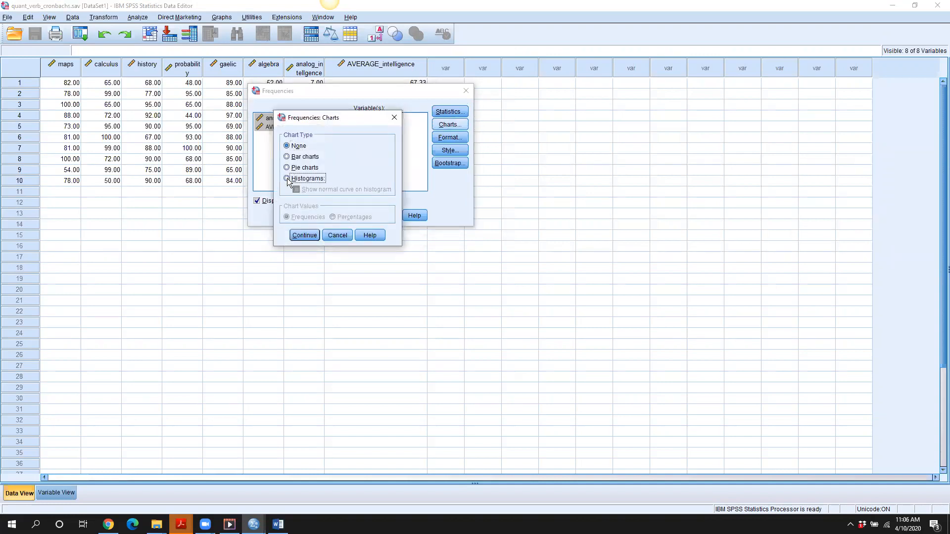
left_click(297, 189)
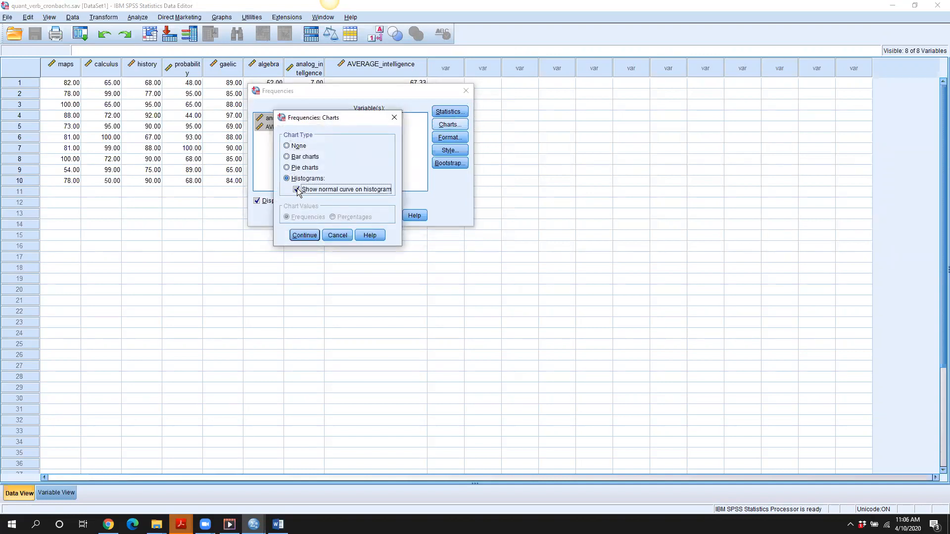
left_click(297, 236)
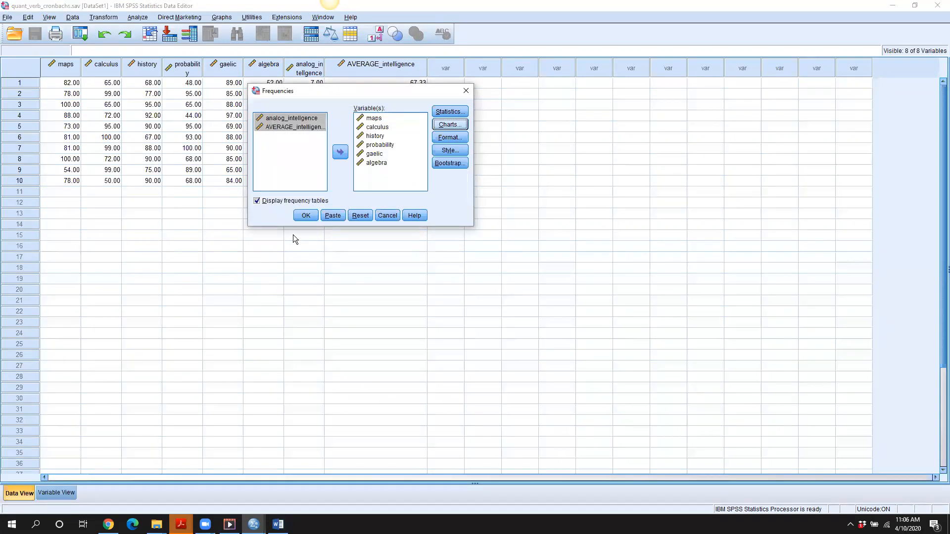
left_click(307, 217)
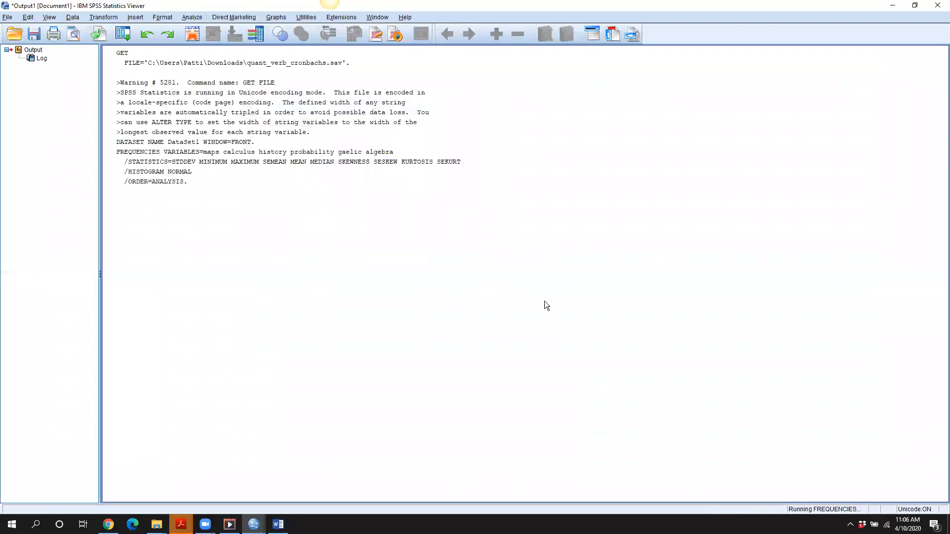
- Switch back to the Word notes and examine the Descriptive Statistics table below the syntax
mouse_move(254, 524)
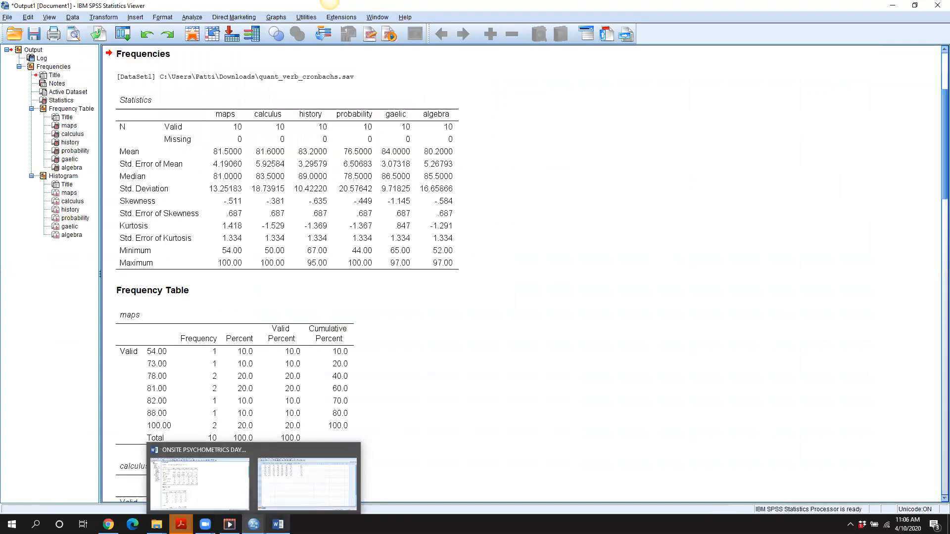
left_click(318, 459)
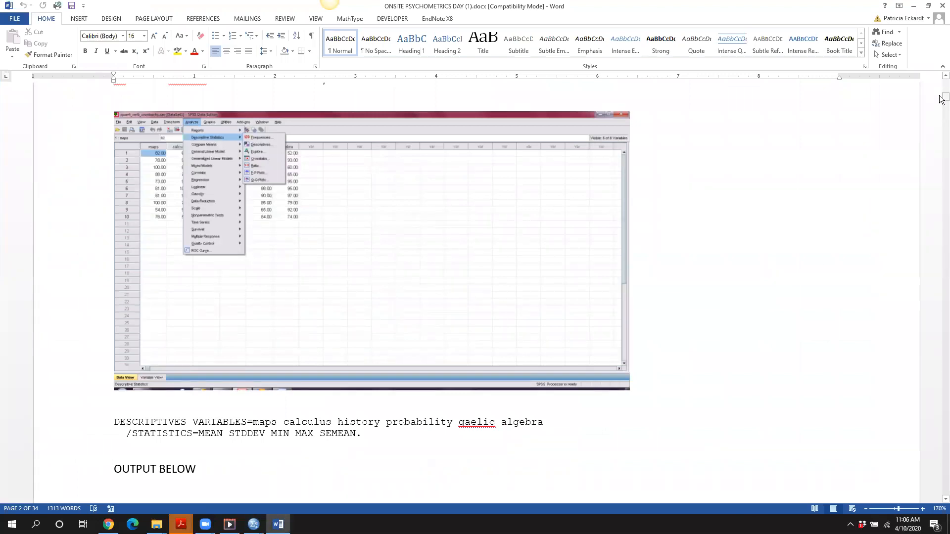
left_click_drag(942, 99, 941, 99)
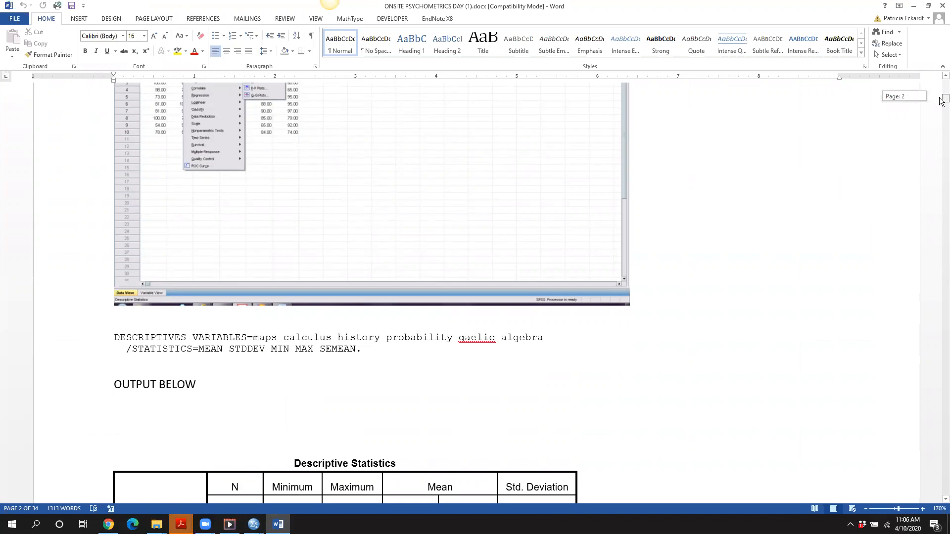
left_click_drag(941, 101, 941, 110)
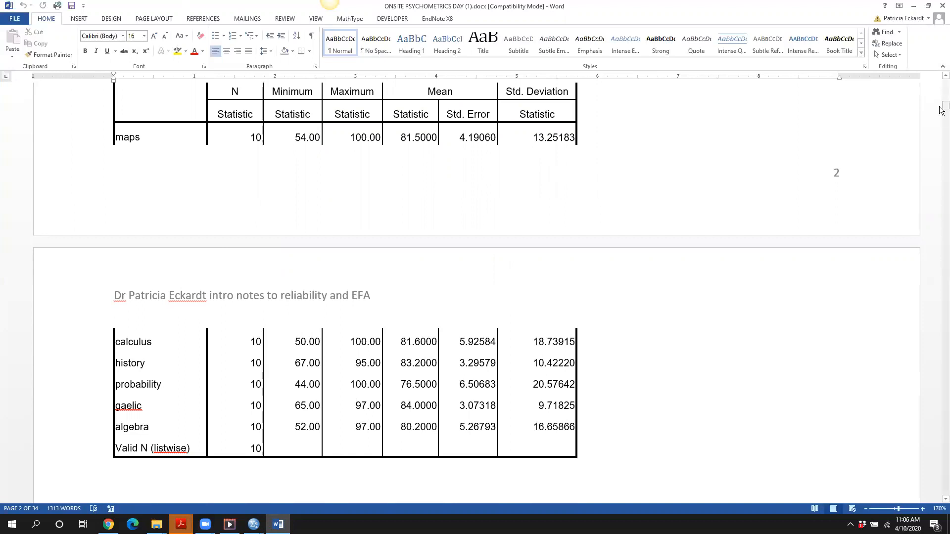
left_click_drag(942, 110, 942, 110)
- Examine the maps, history, calculus and probability histograms on page 4 of the notes at 210% zoom
left_click_drag(942, 110, 941, 128)
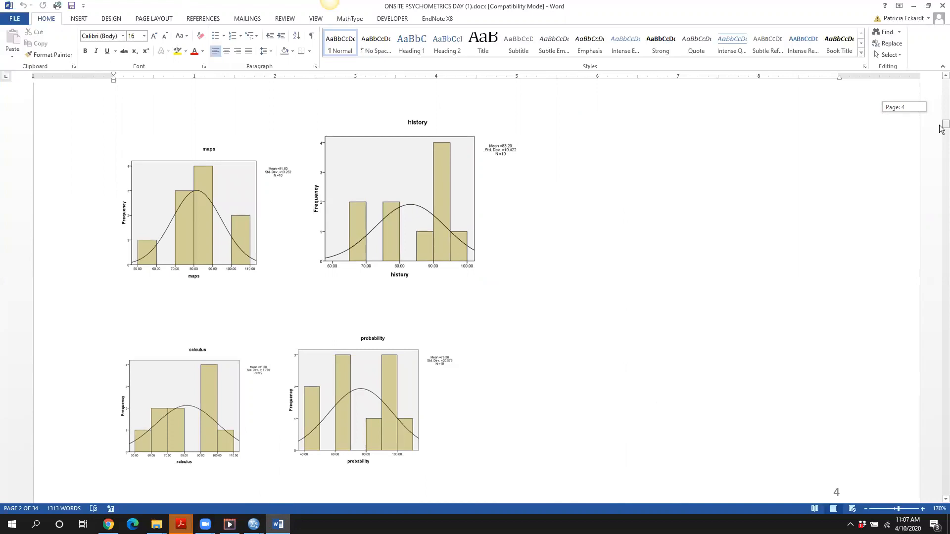
left_click_drag(941, 129, 941, 129)
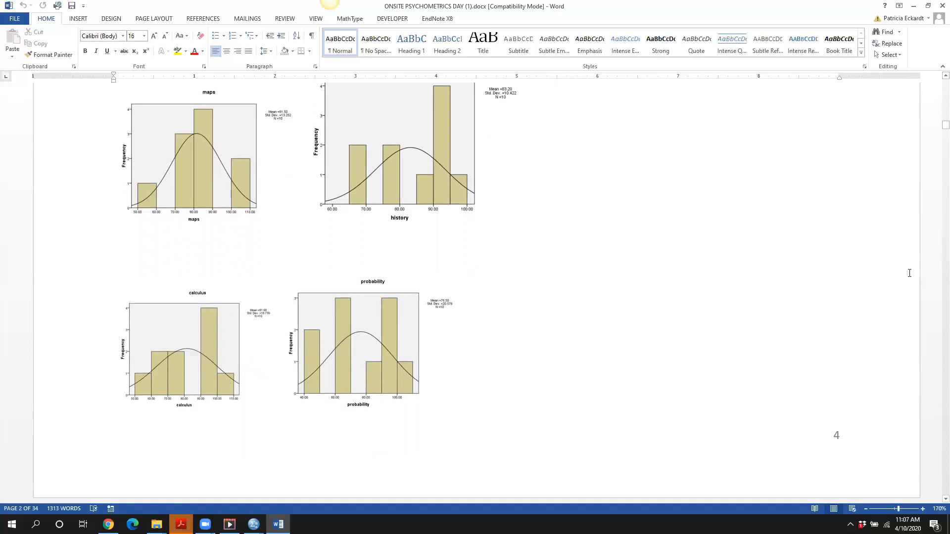
left_click(921, 509)
left_click(922, 509)
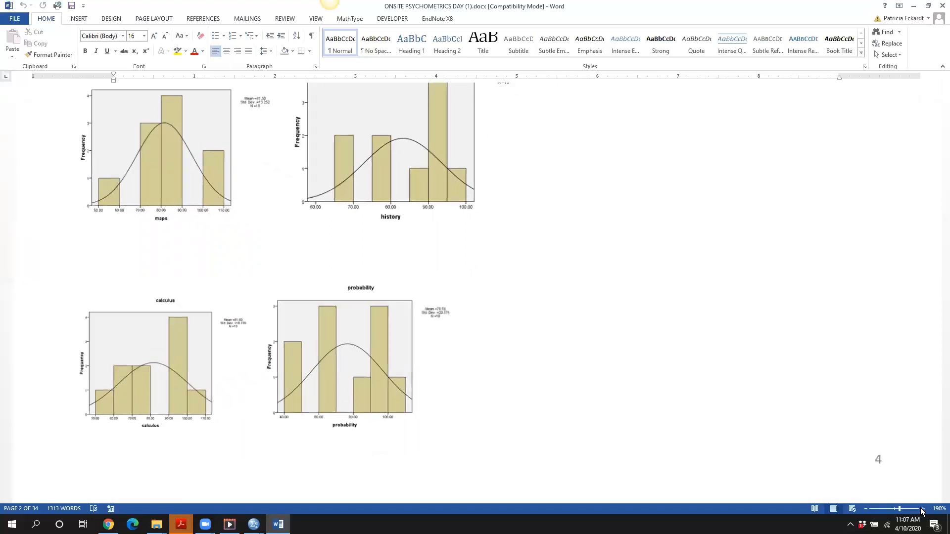
left_click(922, 509)
left_click(921, 509)
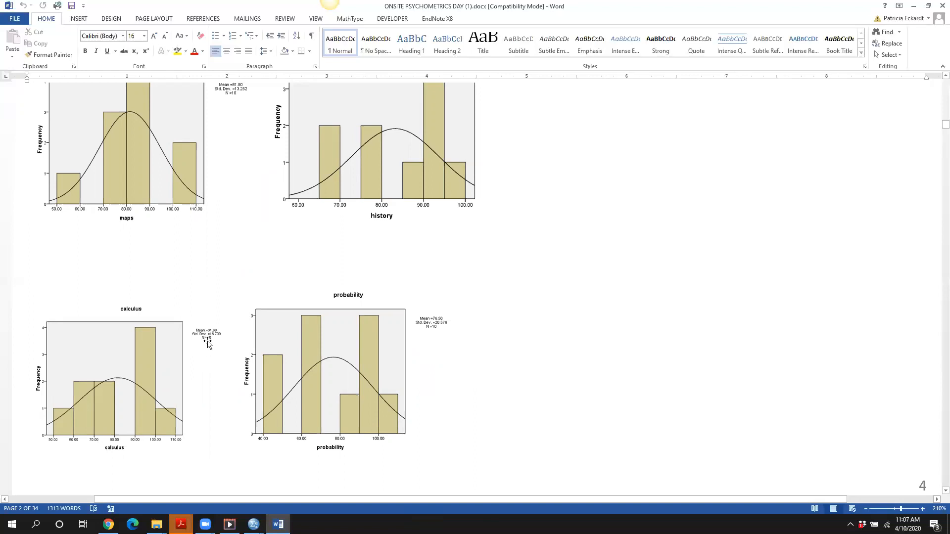
- Read on in the notes through the "NEXT RUN CORRELATIONS" heading to the example showing the Correlate command
left_click_drag(942, 124, 941, 193)
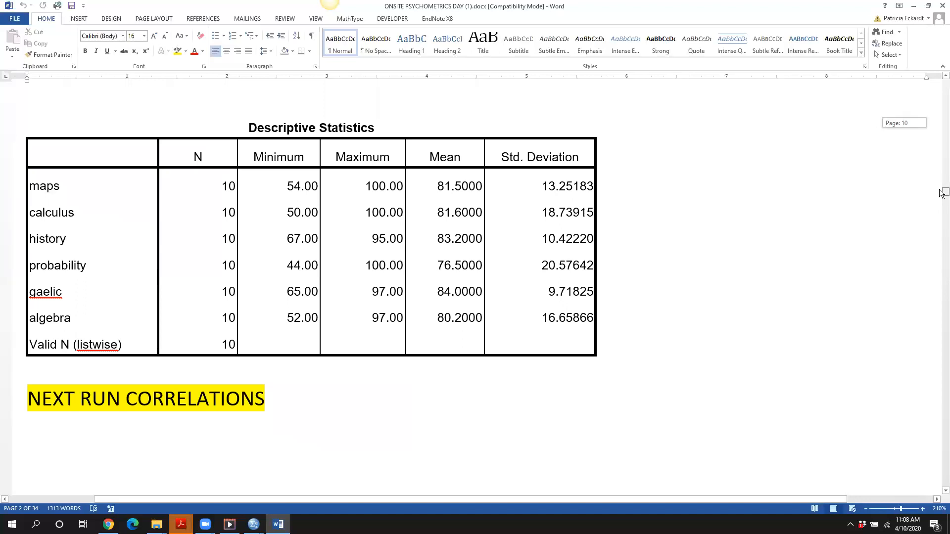
left_click_drag(941, 194, 942, 196)
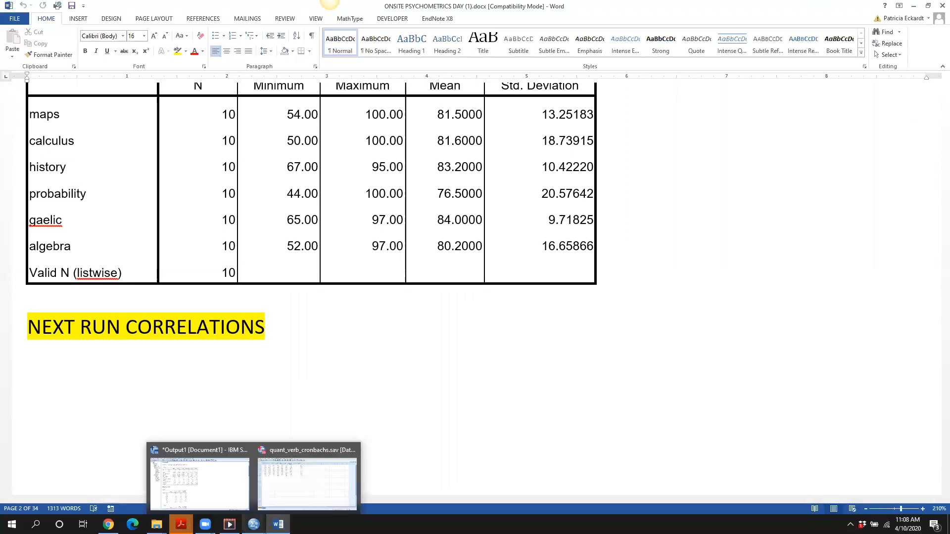
left_click_drag(942, 196, 941, 207)
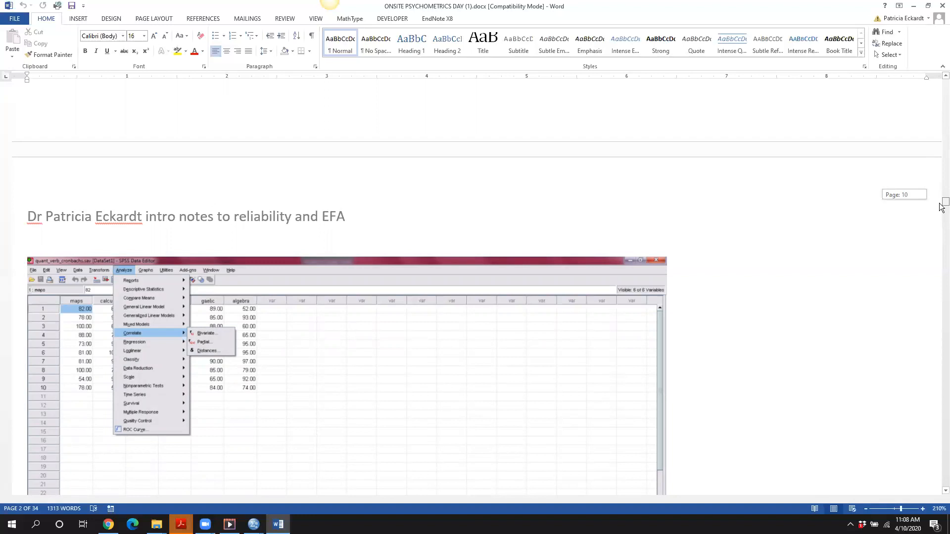
left_click_drag(941, 207, 941, 208)
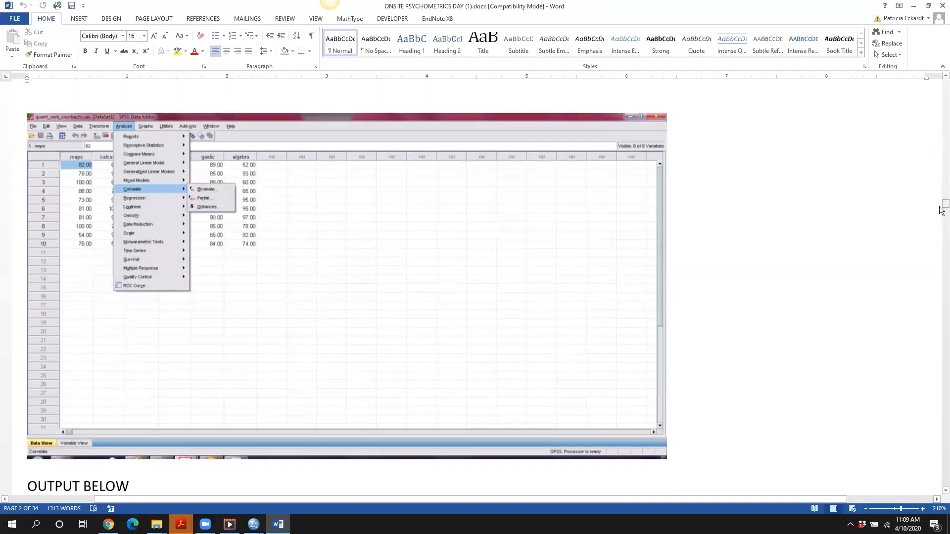
- Switch to the SPSS data editor and run two-tailed Pearson bivariate correlations on maps, calculus, history, probability, gaelic and algebra
left_click(253, 524)
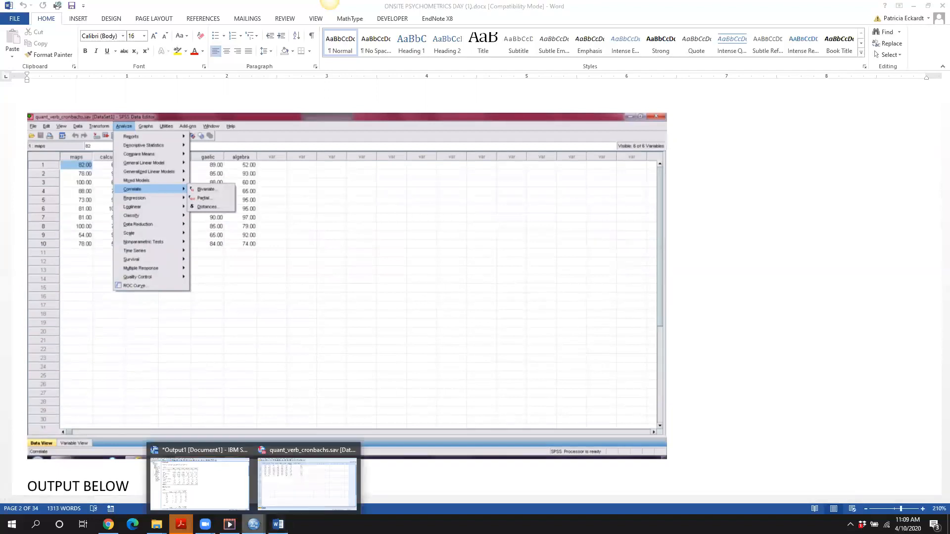
left_click(267, 484)
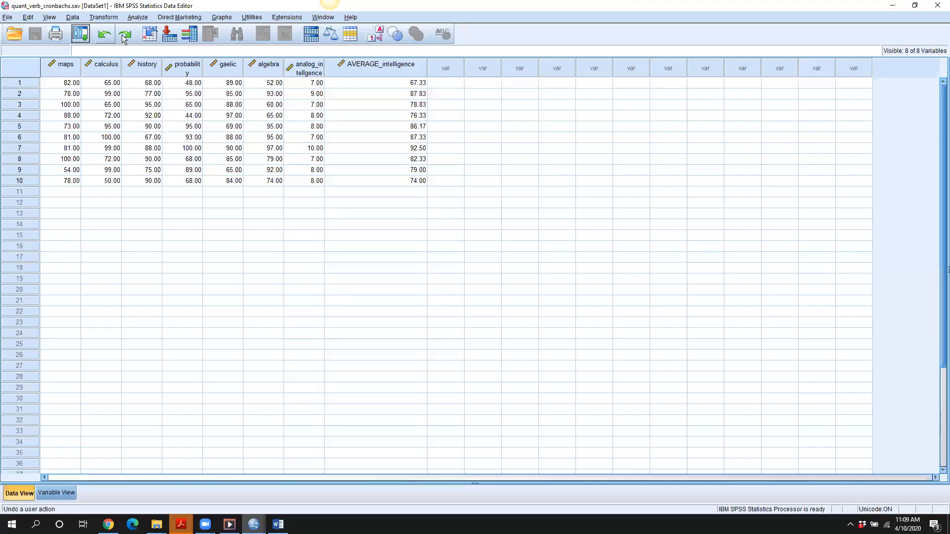
left_click(135, 18)
mouse_move(199, 112)
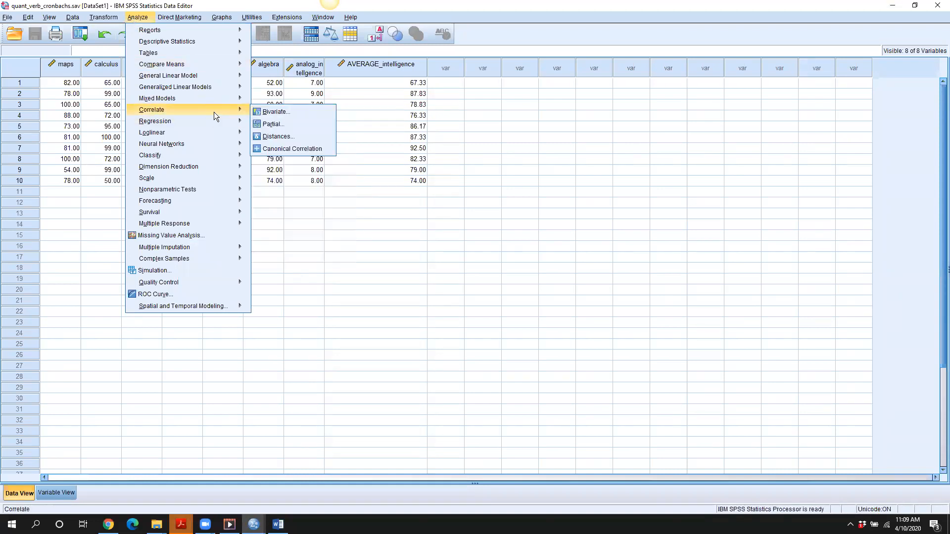
left_click(271, 112)
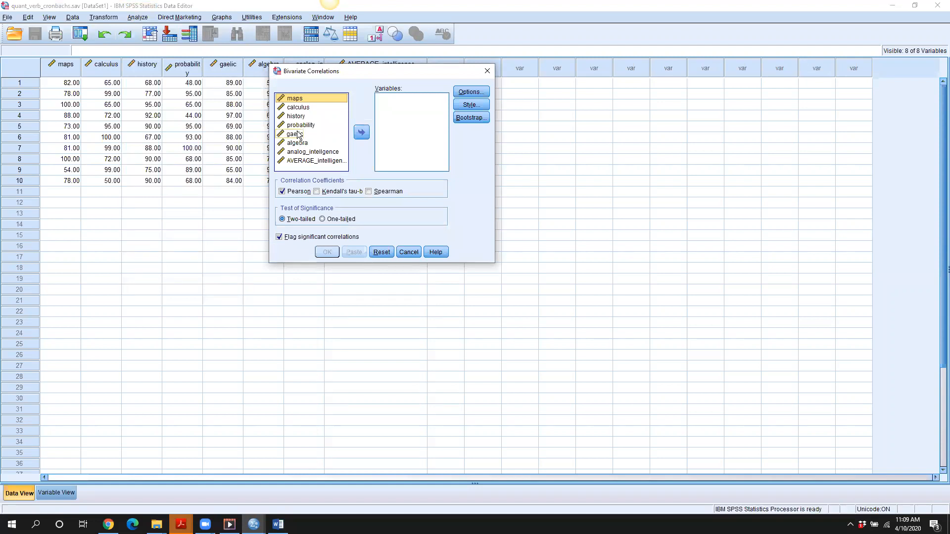
key("ctrl+a")
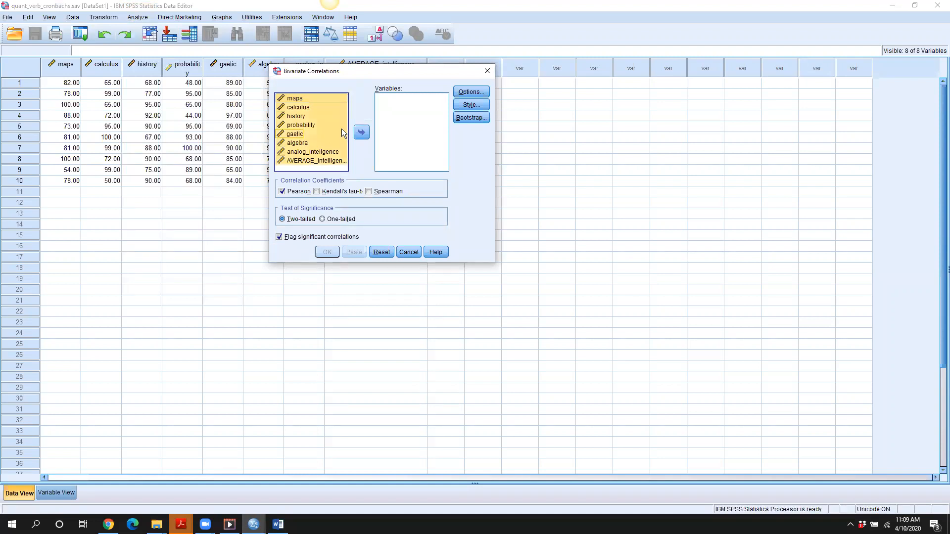
left_click(362, 132)
left_click(394, 152)
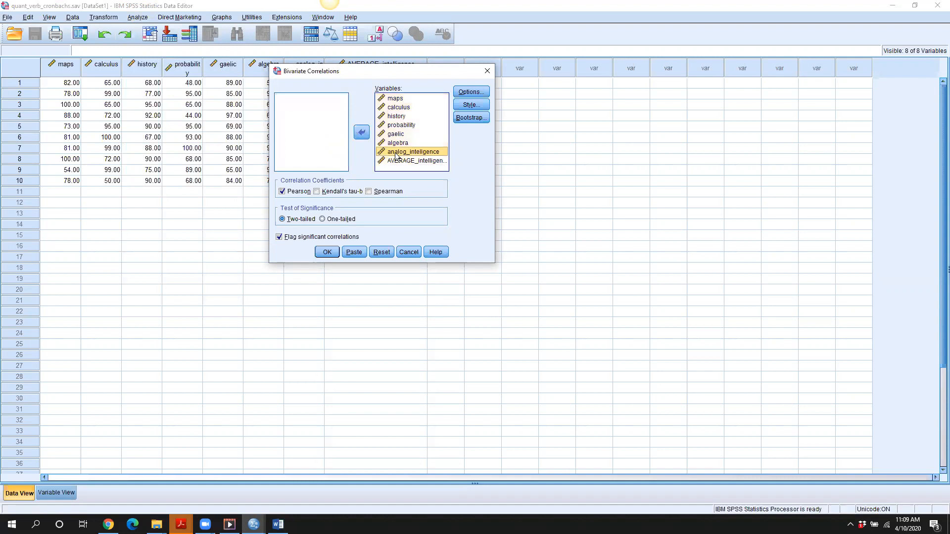
left_click(395, 161, "shift")
left_click(364, 137)
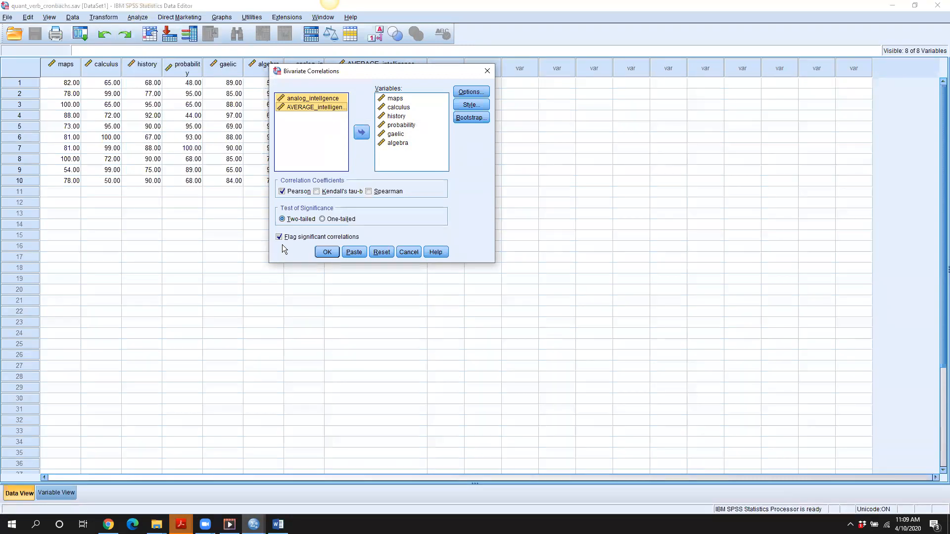
left_click(327, 252)
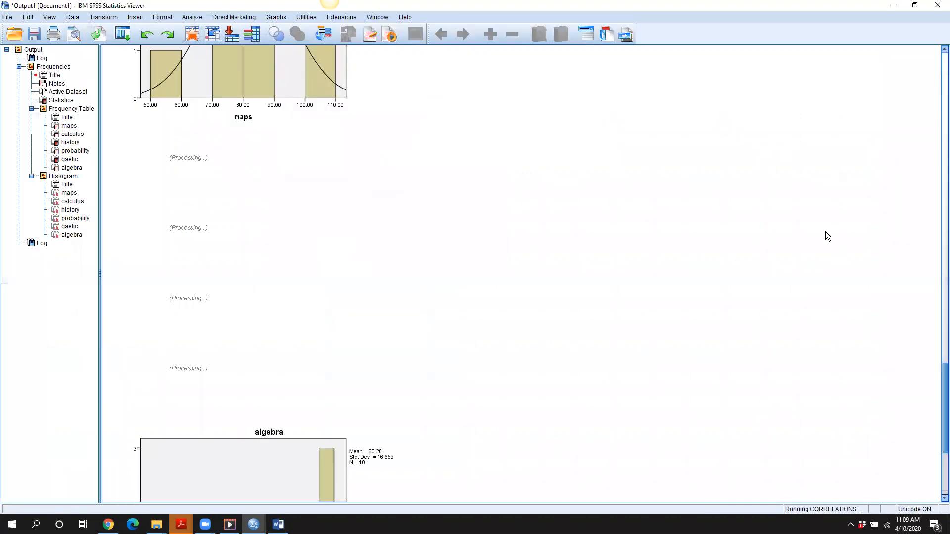
- Go to the Correlations section of the output and examine the correlation matrix of the six subject variables
scroll(924, 393, "up", 4)
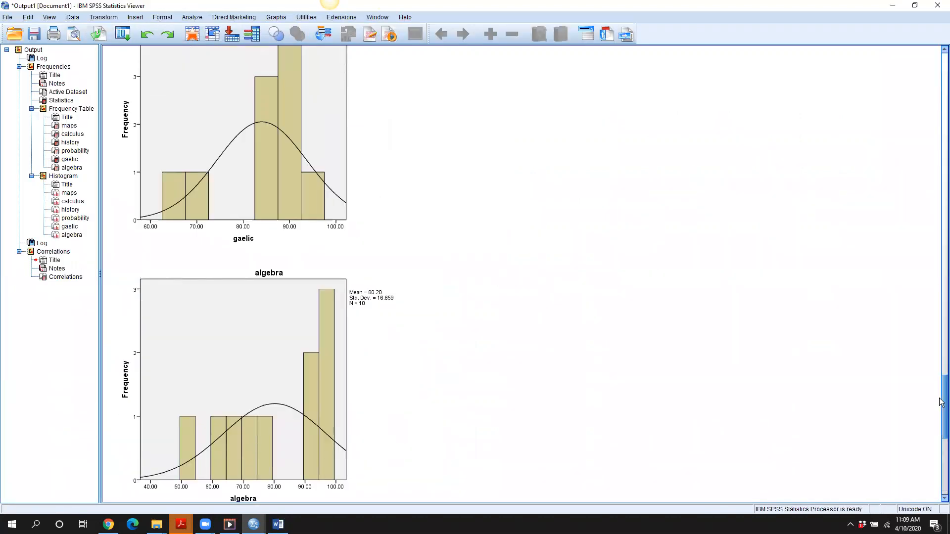
left_click(43, 253)
left_click(240, 160)
left_click(256, 211)
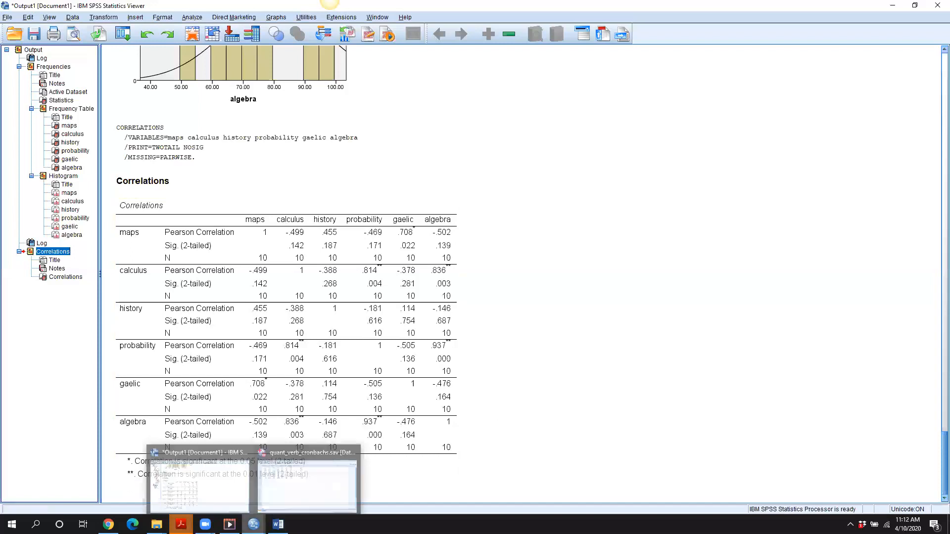
- Switch back to the Word notes and read on to the Cronbach's alpha section with the 6-item and Quant_Cronbachs scales
mouse_move(278, 523)
left_click(275, 486)
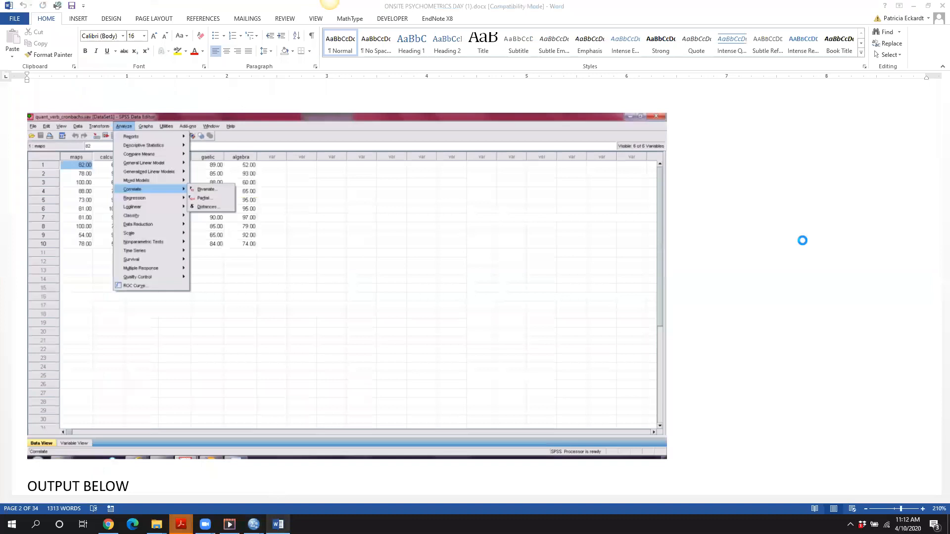
left_click_drag(941, 207, 941, 225)
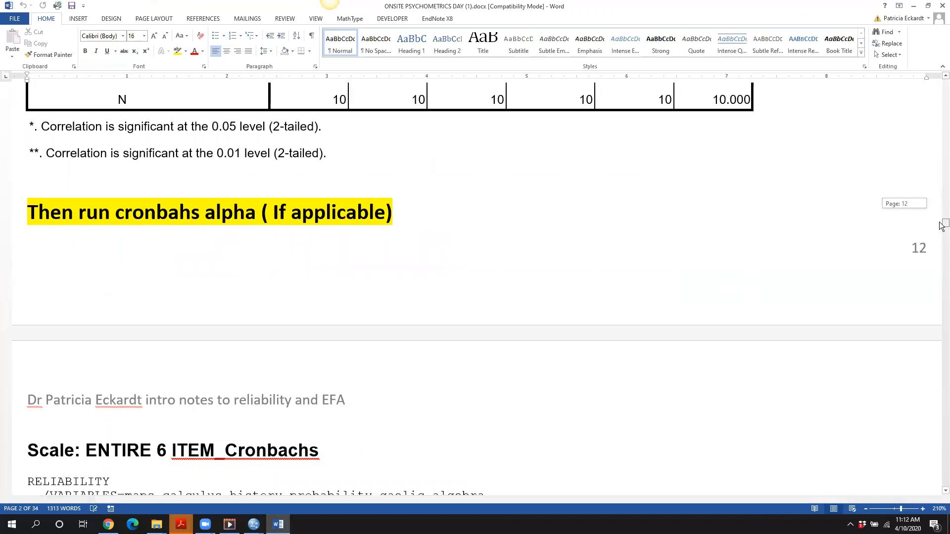
left_click_drag(941, 225, 941, 226)
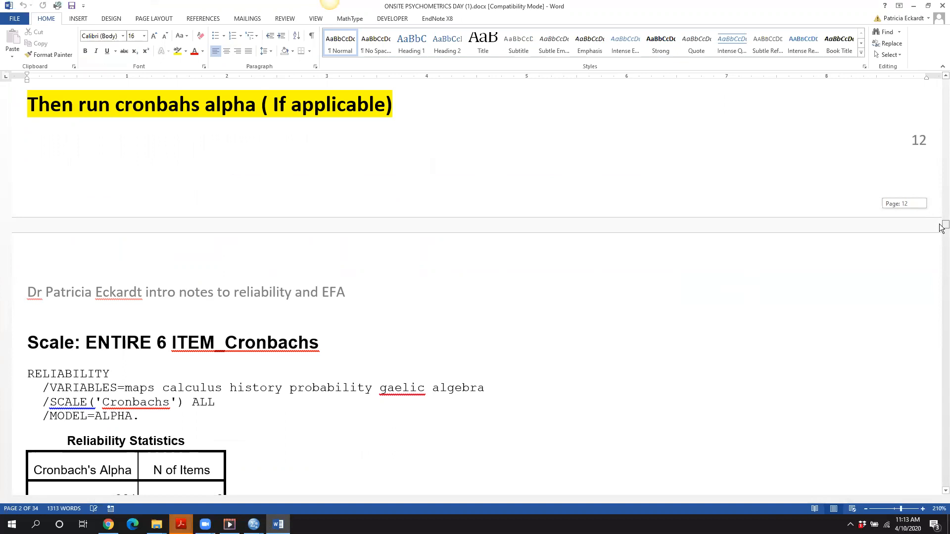
left_click_drag(941, 228, 942, 232)
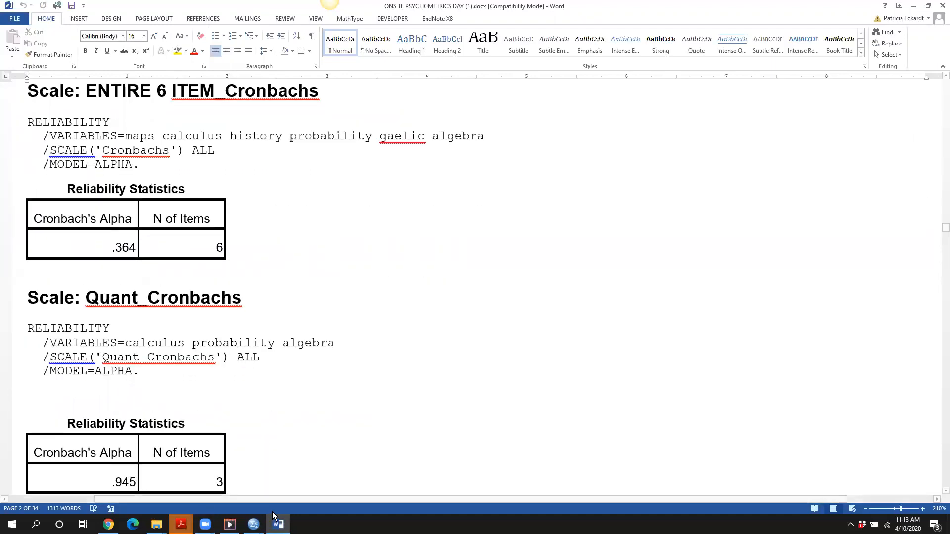
- Switch to the "cronbachs-alpha in spss (1).pdf" tutorial in Acrobat Reader and read pages 1 to 5
mouse_move(273, 517)
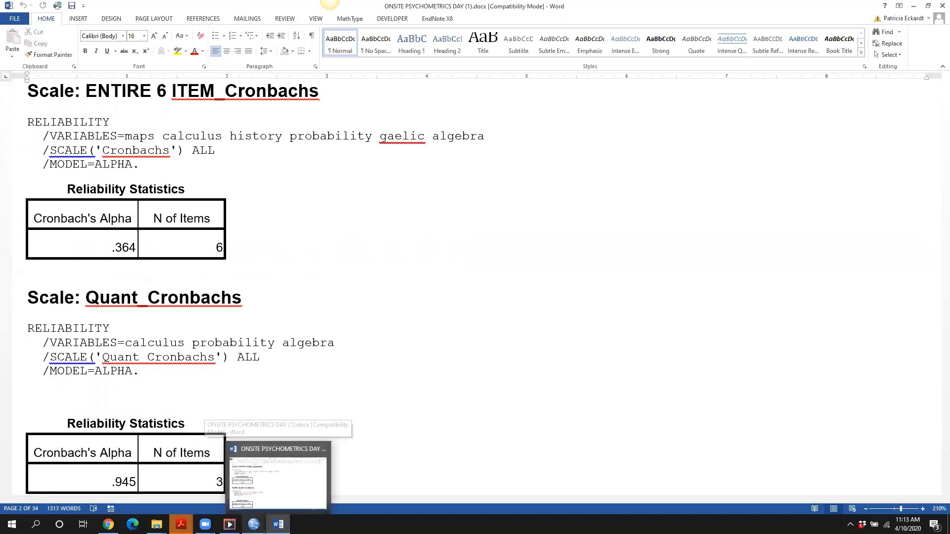
mouse_move(181, 525)
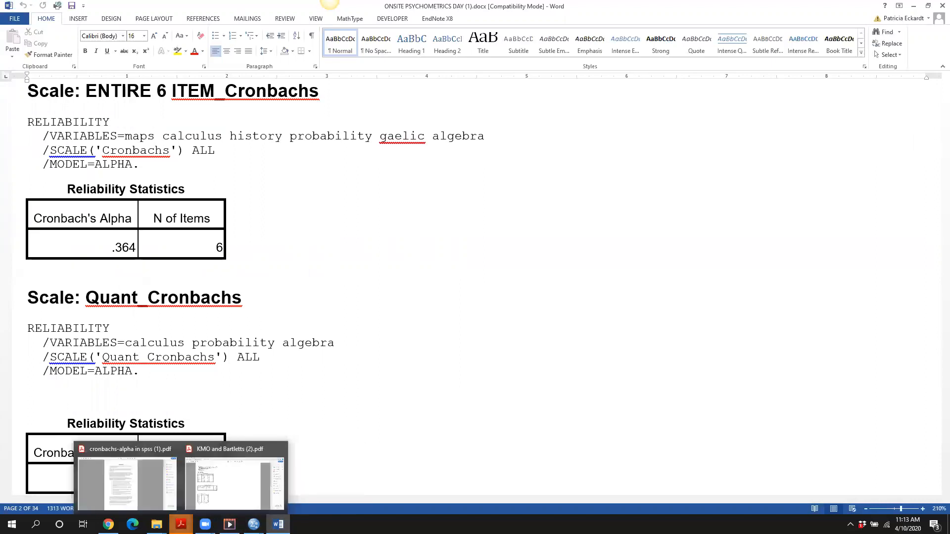
left_click(129, 487)
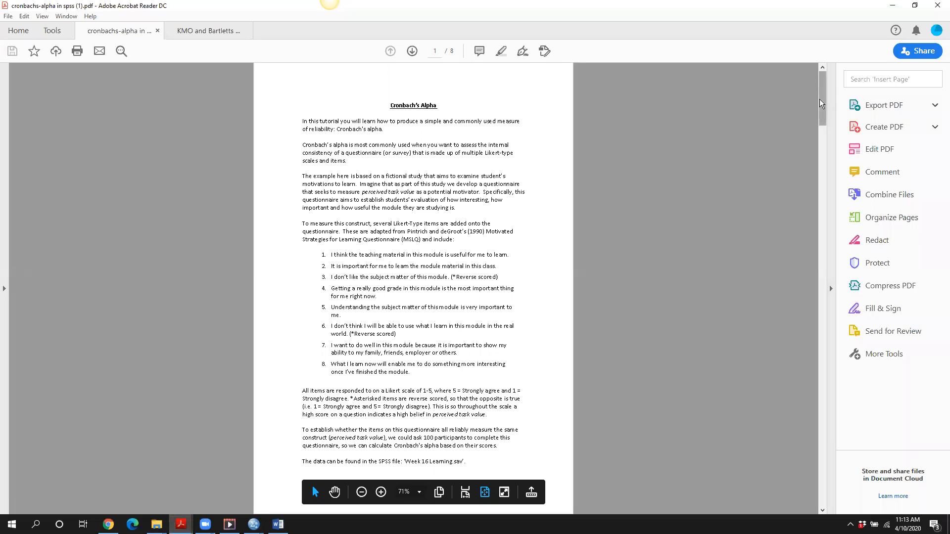
left_click_drag(820, 99, 820, 101)
left_click(822, 510)
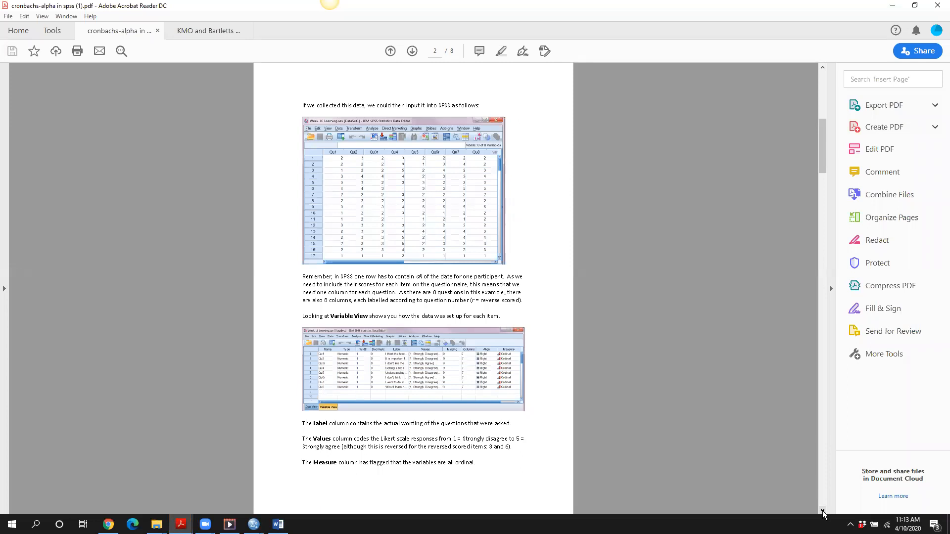
left_click(822, 511)
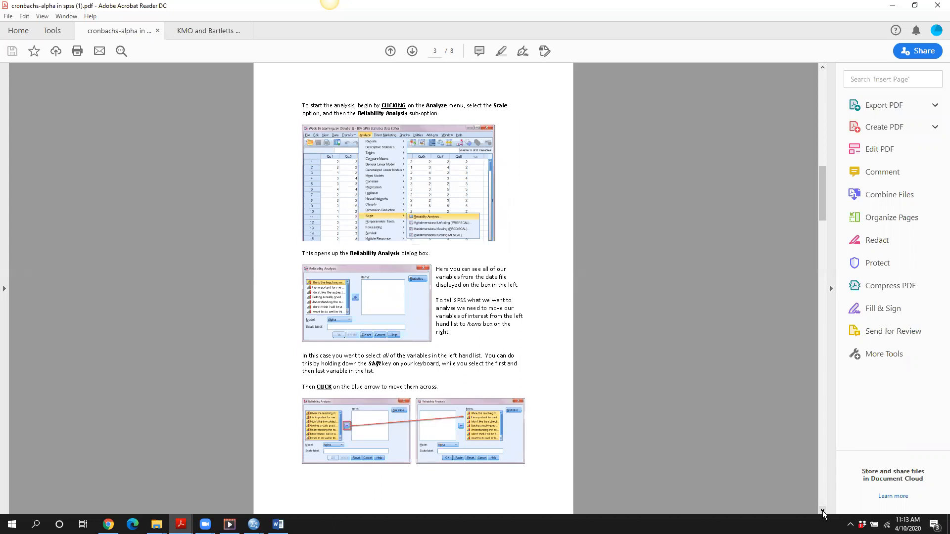
left_click(822, 511)
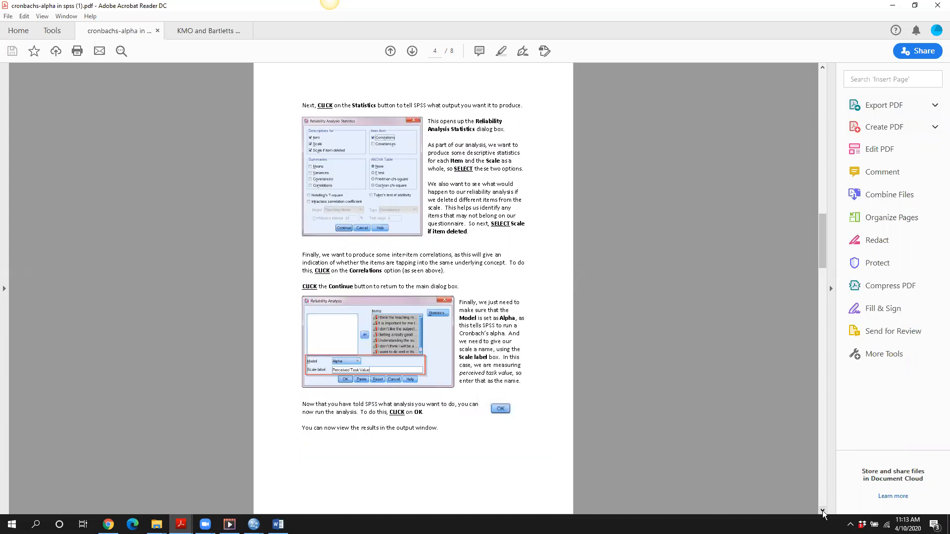
left_click(822, 511)
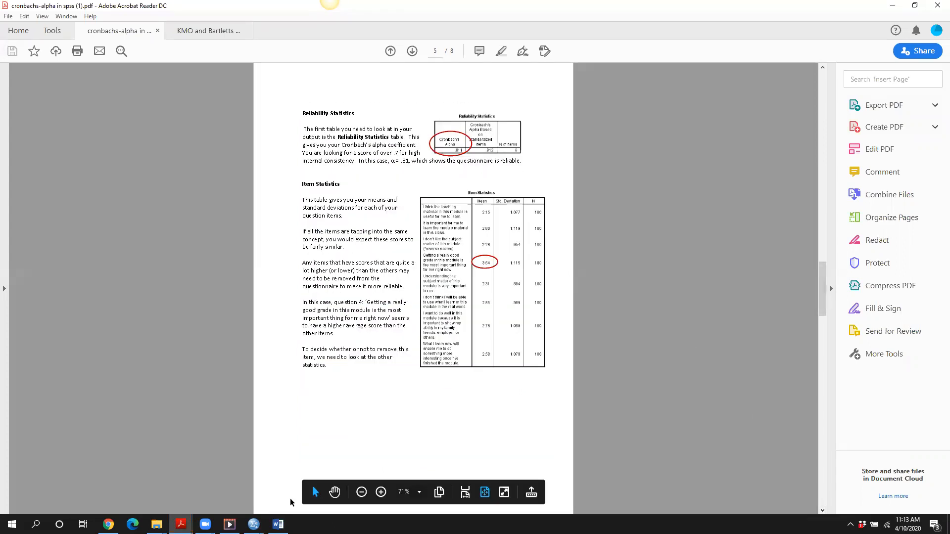
- In SPSS, set up a Reliability Analysis of maps, calculus, history, probability, gaelic and algebra, labelled "TOTAL n of 6 ITEM CRONBACH ALPHA"
mouse_move(254, 524)
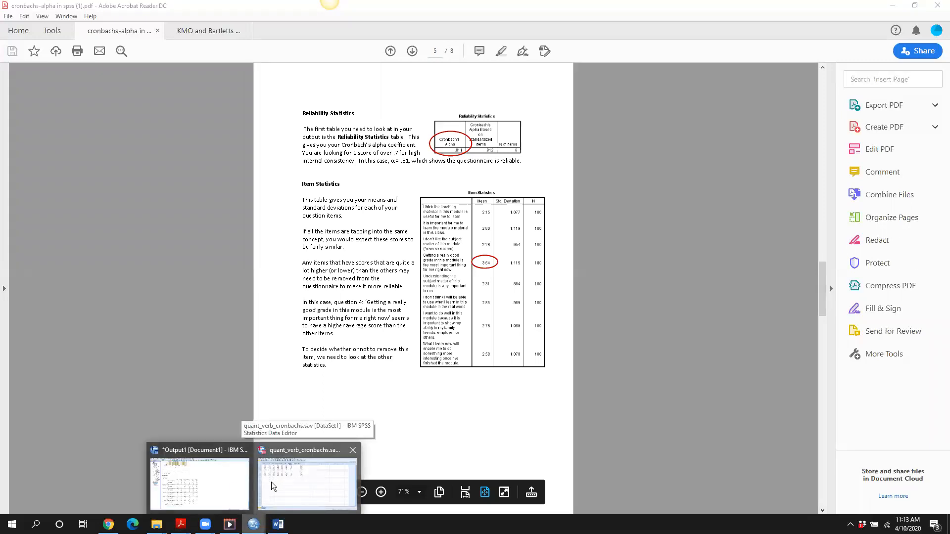
left_click(271, 481)
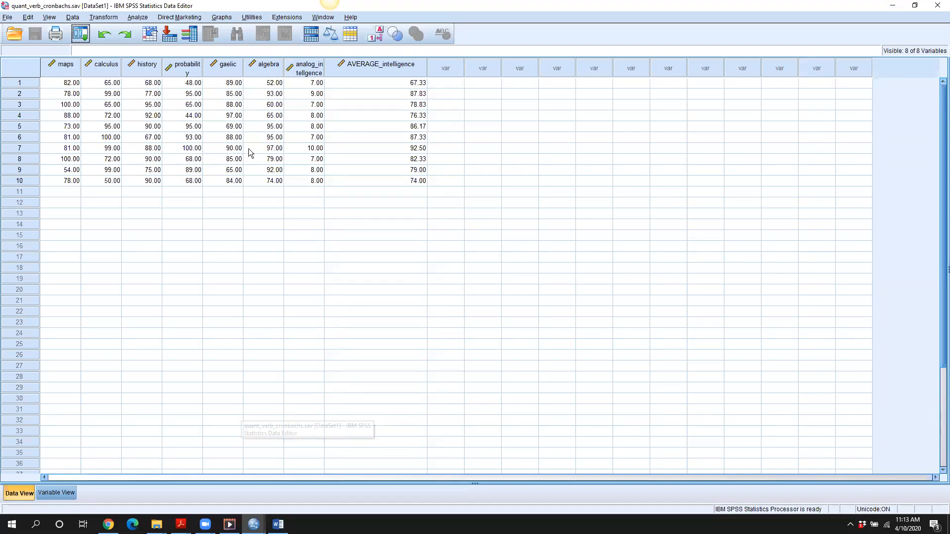
left_click(135, 18)
mouse_move(153, 179)
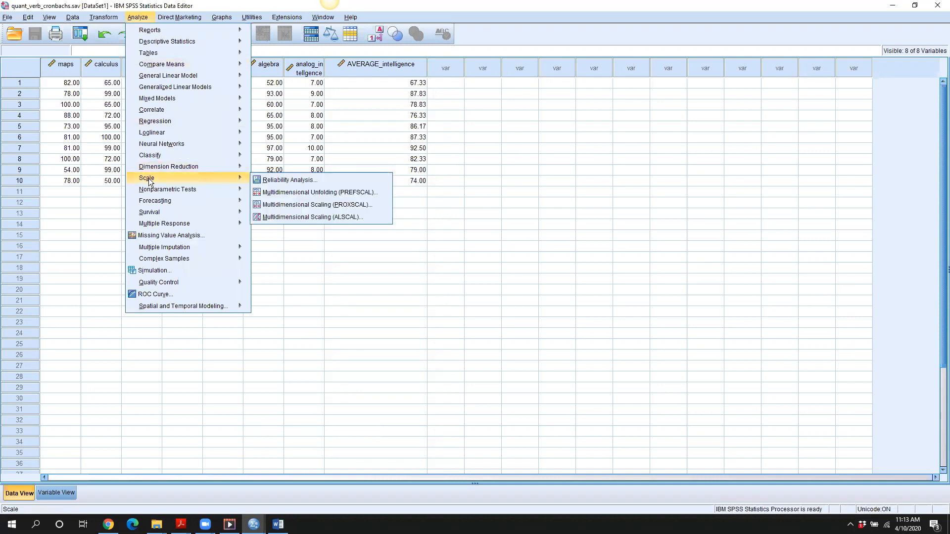
left_click(270, 181)
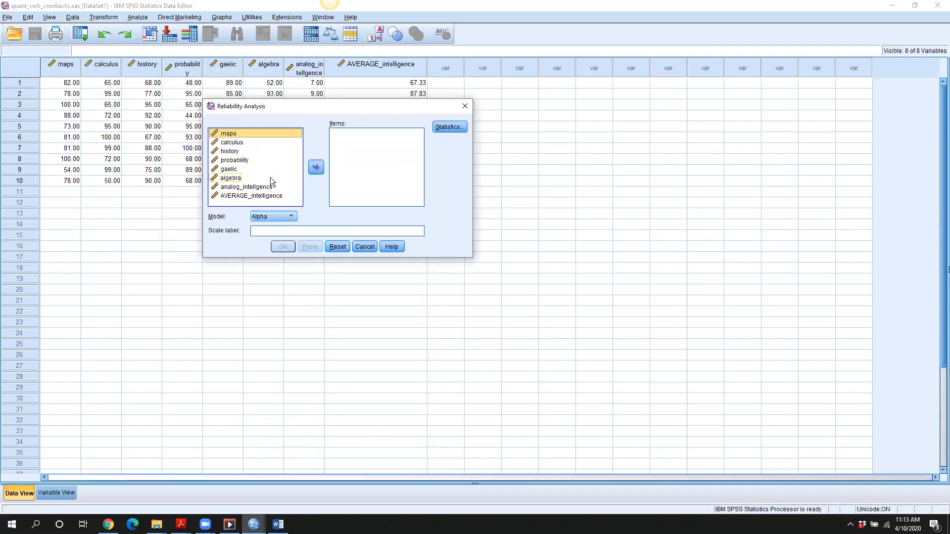
key("ctrl+a")
left_click(316, 167)
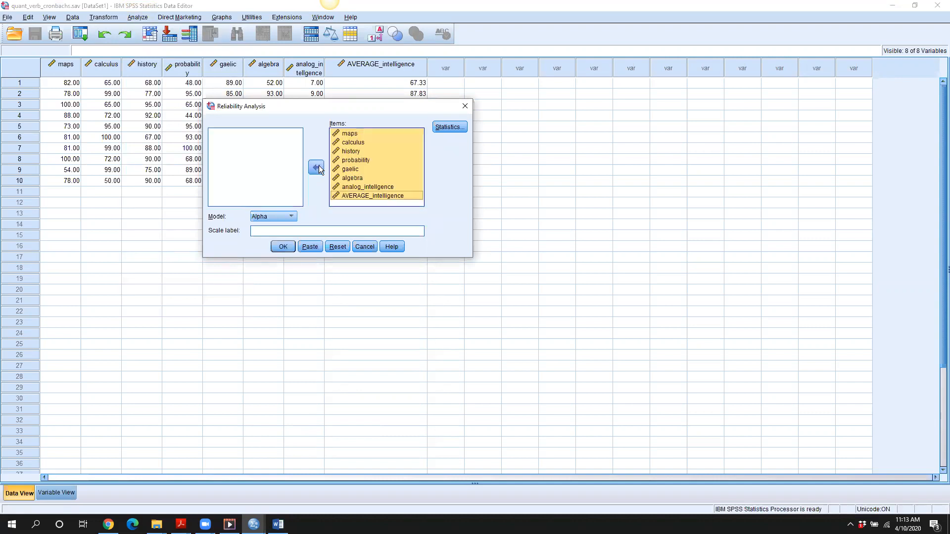
left_click(353, 188)
left_click(353, 196, "ctrl")
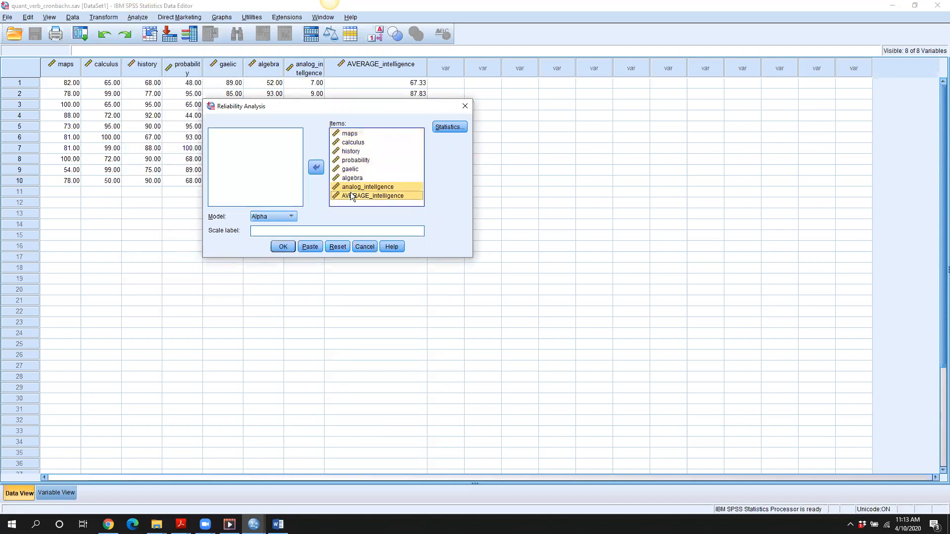
left_click(316, 168)
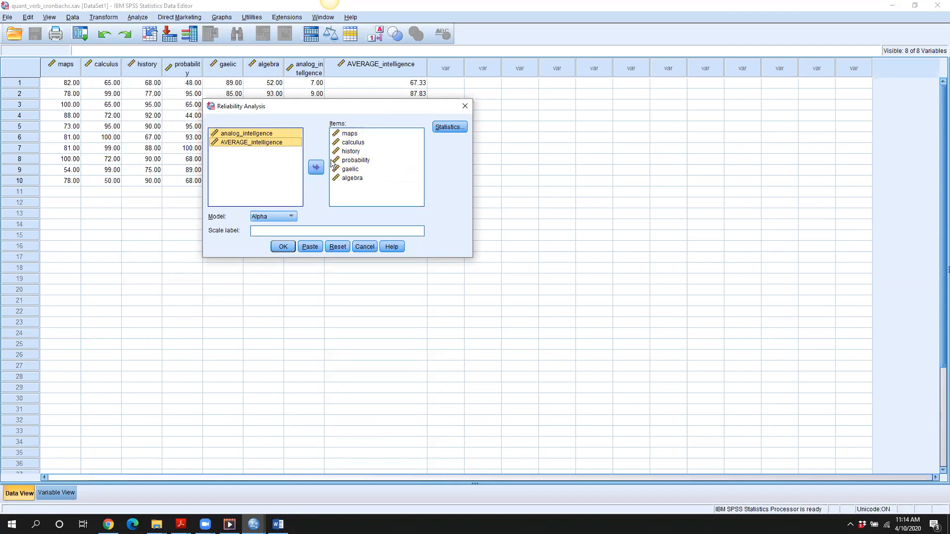
left_click(284, 232)
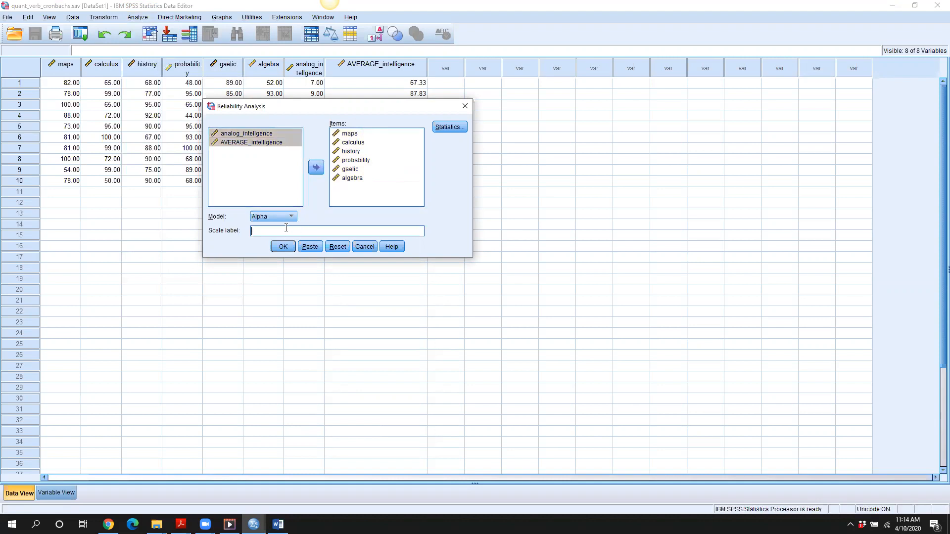
type("TOTAL n of 6 ITEM CRONBACH ALPH APLPHA")
- Request item, scale and scale-if-item-deleted descriptives, inter-item correlations, and summaries of means, variances and correlations for the reliability analysis
left_click(449, 127)
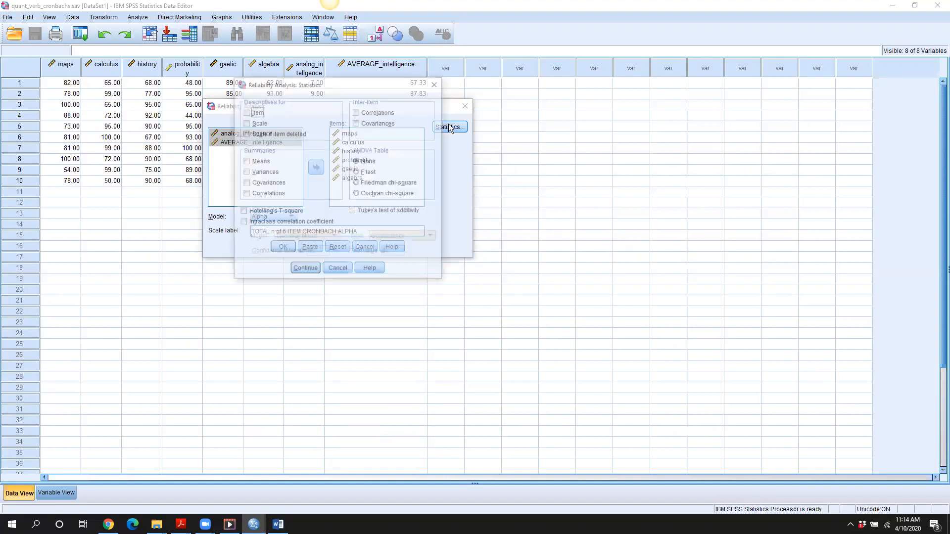
left_click(245, 112)
left_click(245, 123)
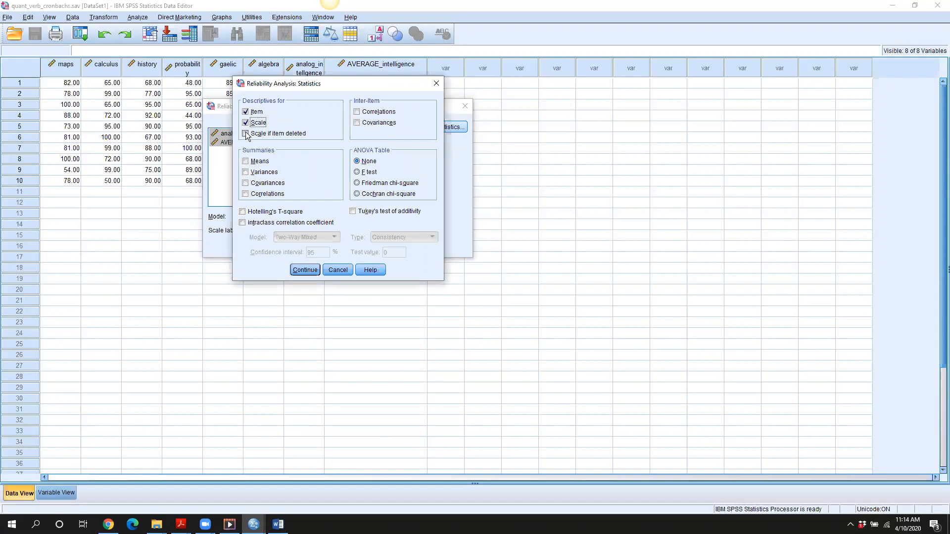
left_click(246, 134)
left_click(357, 112)
left_click(245, 161)
left_click(245, 172)
left_click(246, 194)
left_click(305, 270)
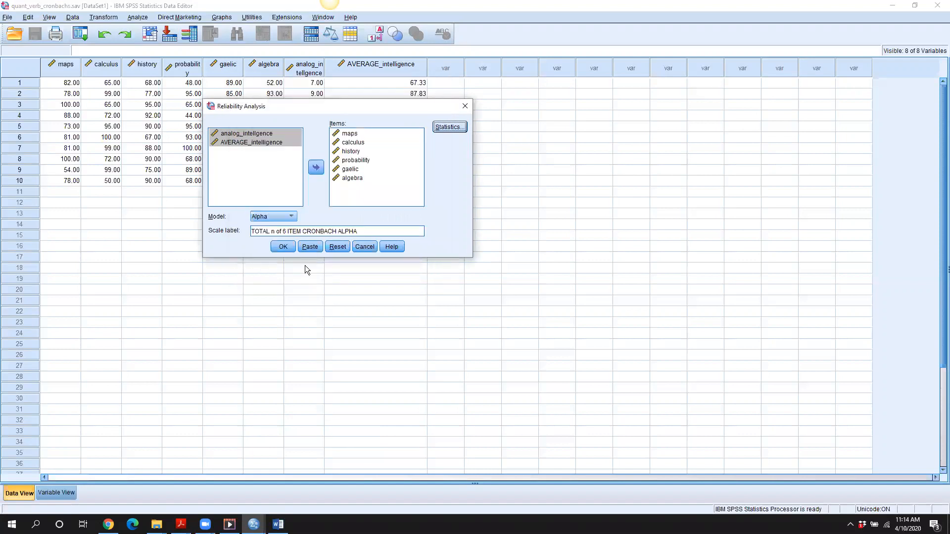
- Run the reliability analysis and examine its output down to the Item-Total Statistics table
left_click(283, 246)
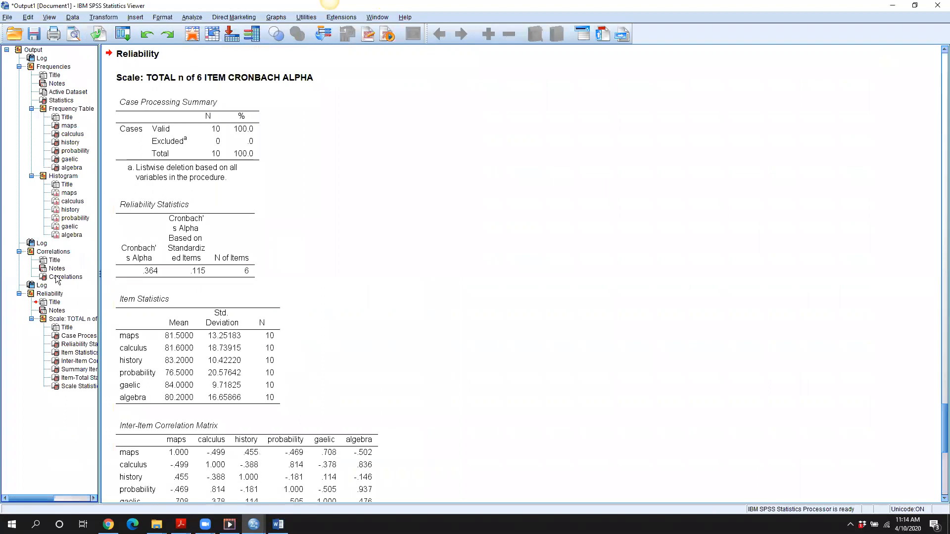
left_click(49, 294)
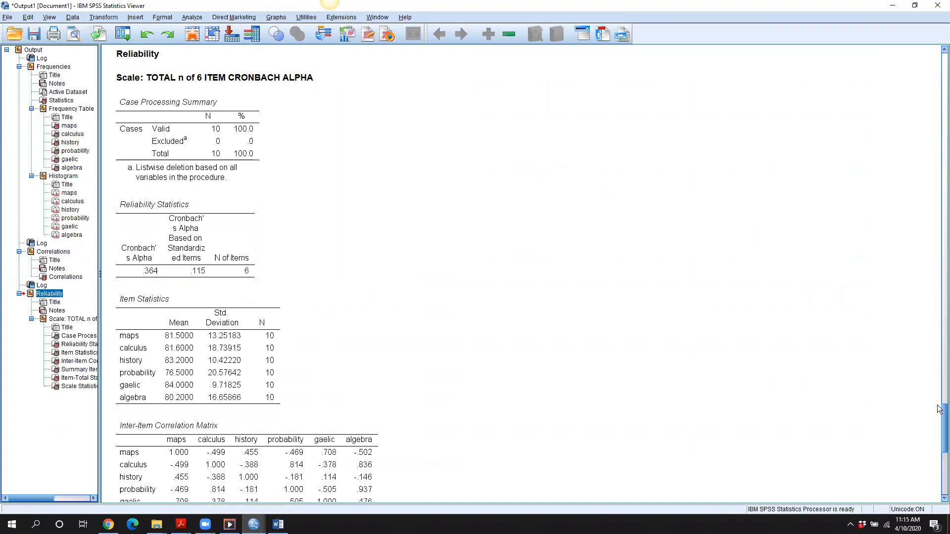
left_click_drag(941, 419, 941, 449)
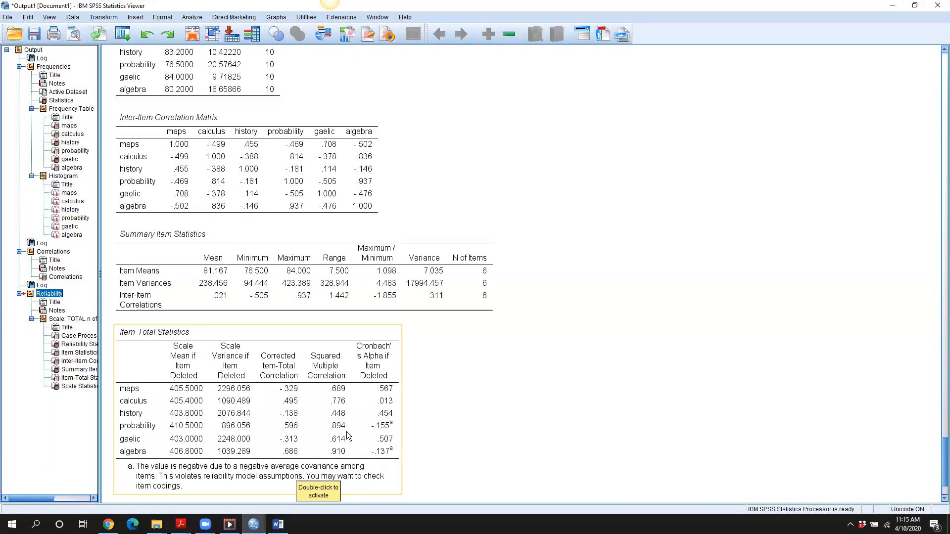
- Open the Reliability Analysis setup again and check the Word notes for the variables in the Quant and Verbal Cronbach's scales
left_click(191, 18)
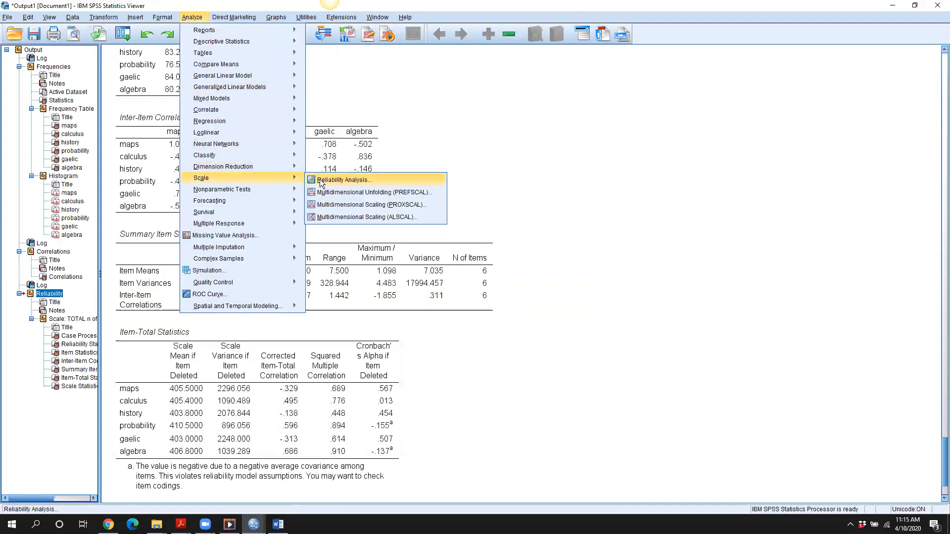
left_click(321, 177)
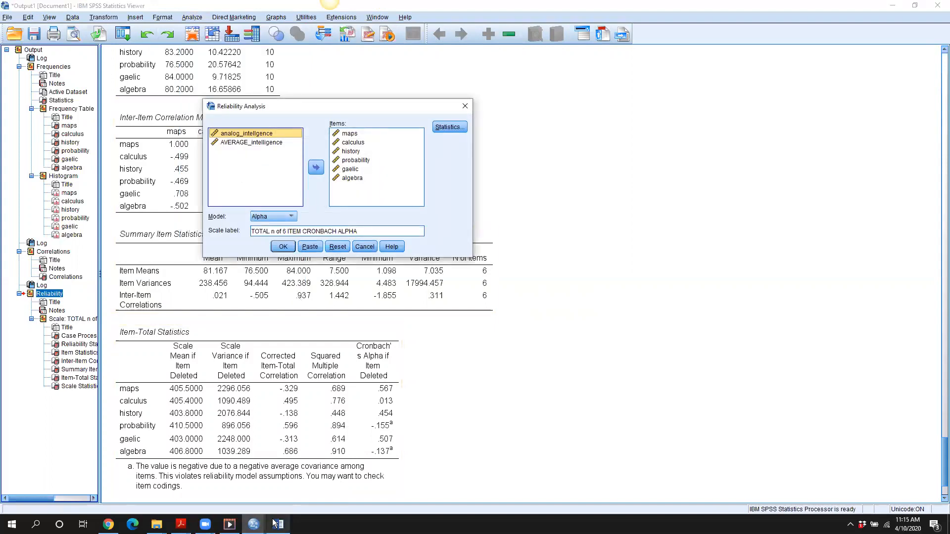
mouse_move(274, 511)
left_click(275, 493)
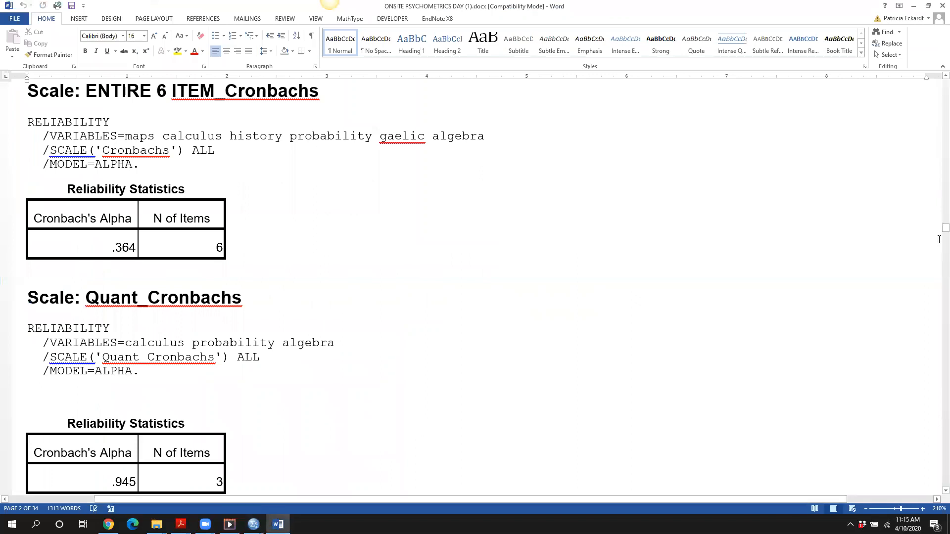
left_click_drag(941, 232, 941, 238)
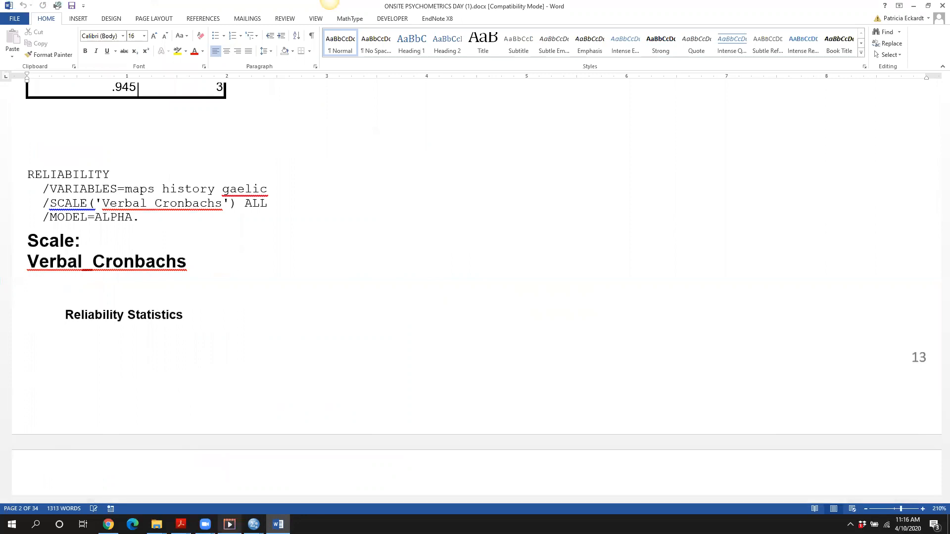
- In the SPSS Reliability Analysis, remove maps, history and gaelic so the items are calculus, probability and algebra
left_click(254, 523)
left_click(285, 495)
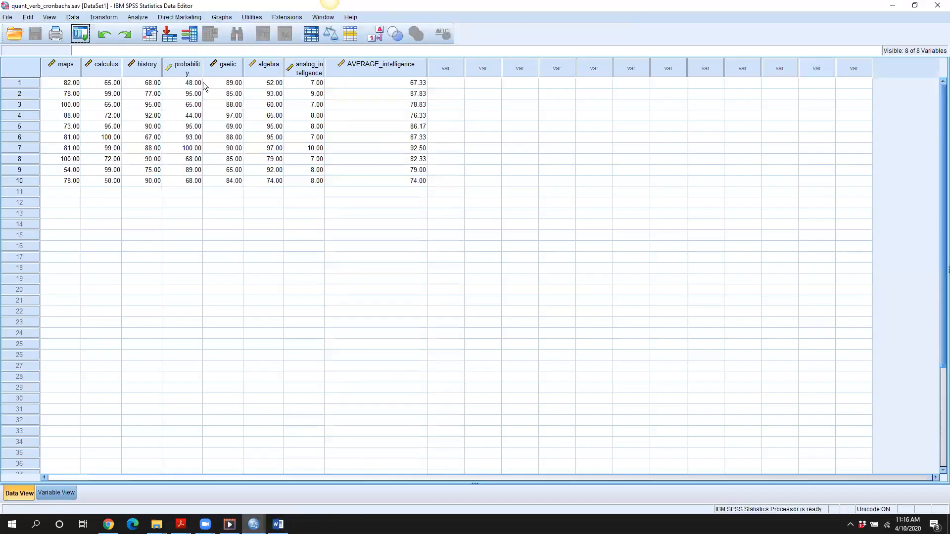
left_click(138, 17)
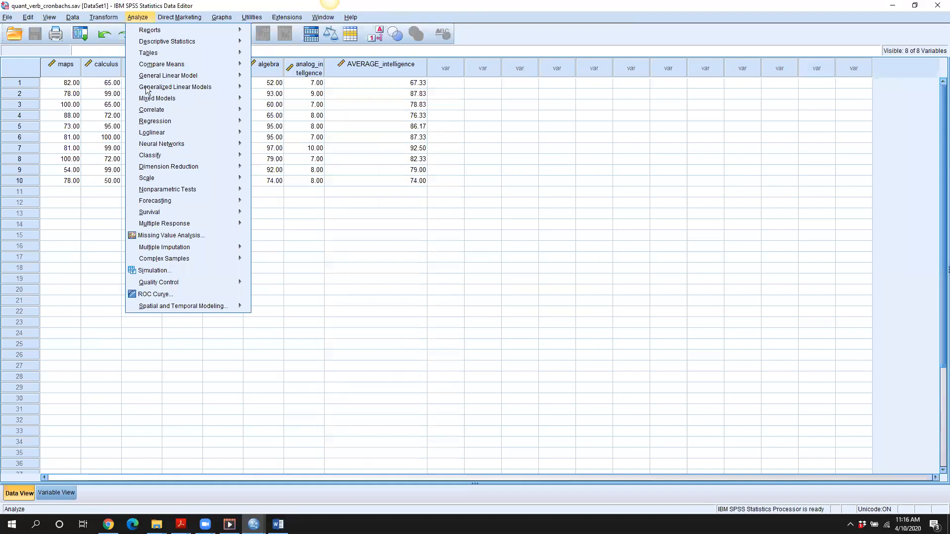
mouse_move(146, 180)
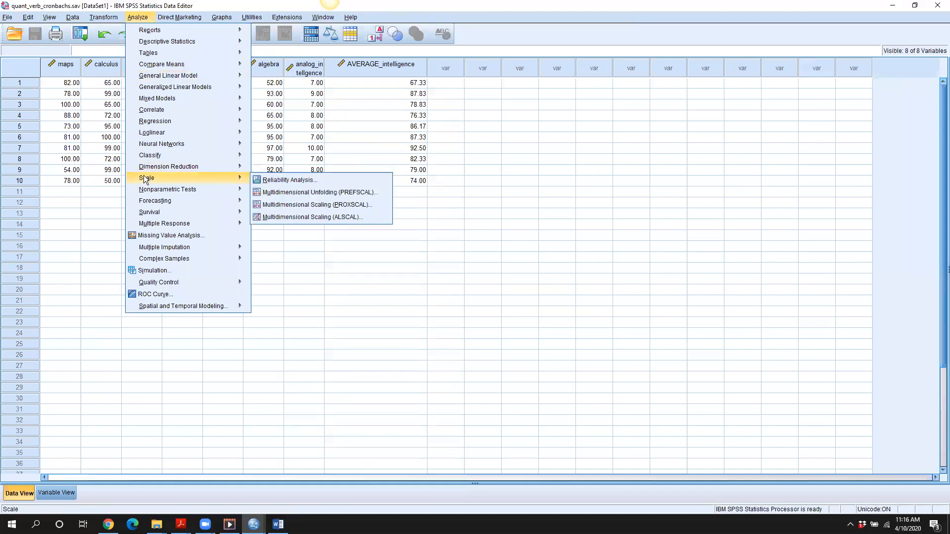
left_click(271, 180)
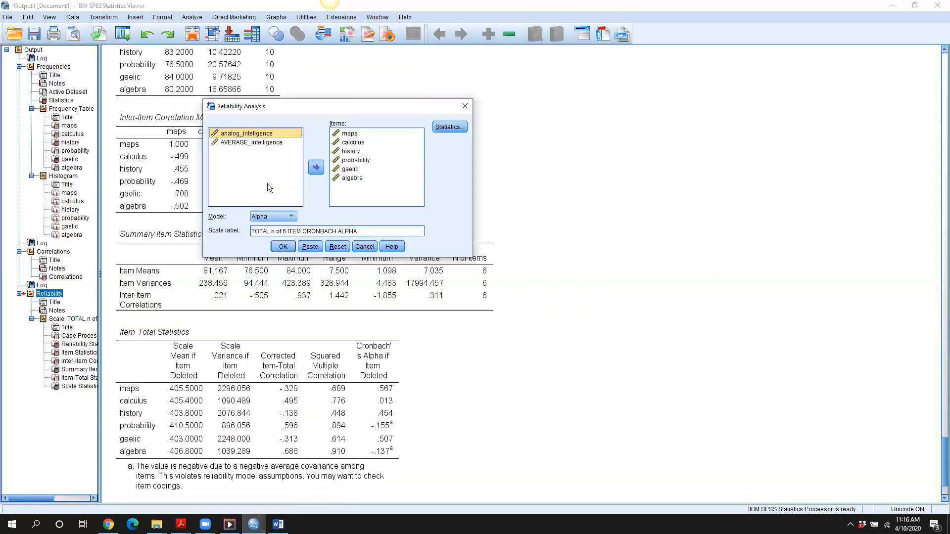
left_click(349, 134)
left_click(353, 151, "ctrl")
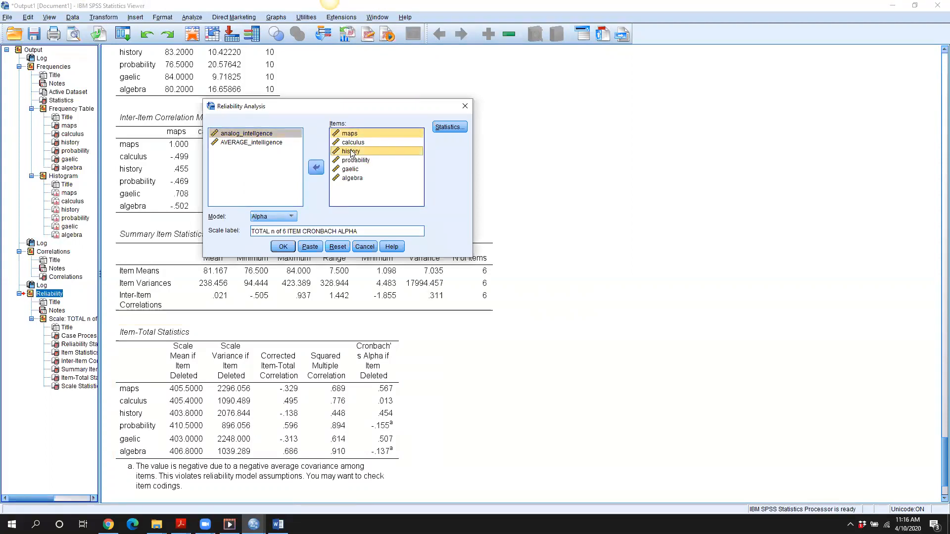
left_click(355, 169, "ctrl")
left_click(316, 168)
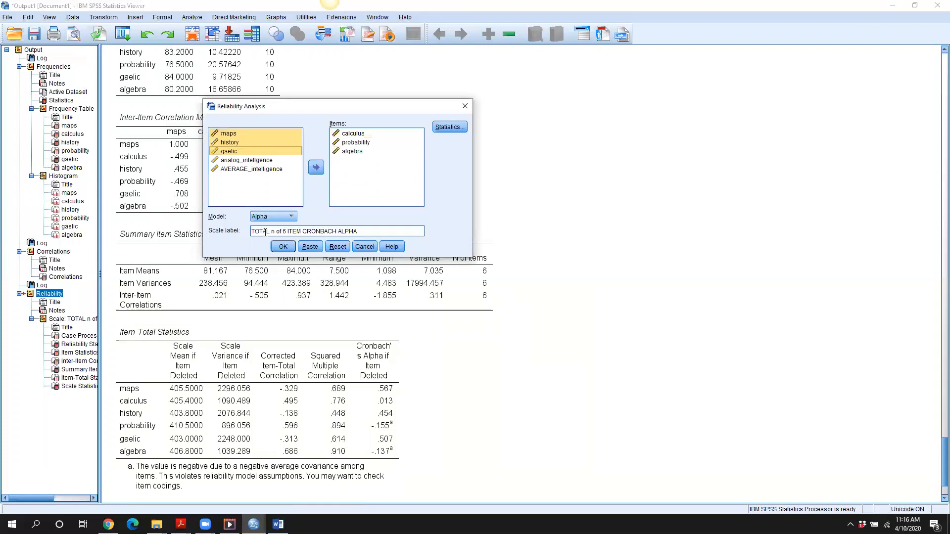
- Label the scale "QUANT ITEM CRONBACH ALPHA" and run the reliability analysis
left_click_drag(288, 231, 234, 229)
type("QUANT")
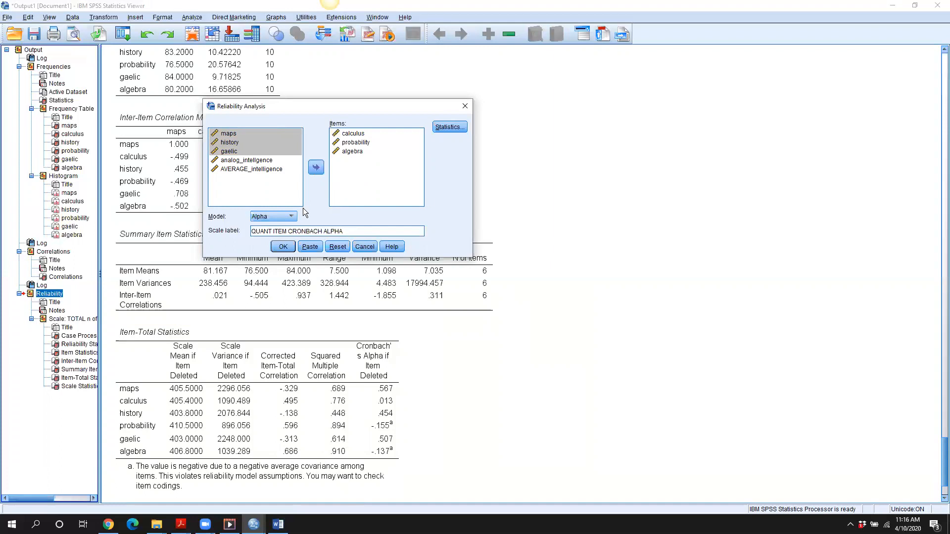
left_click(283, 247)
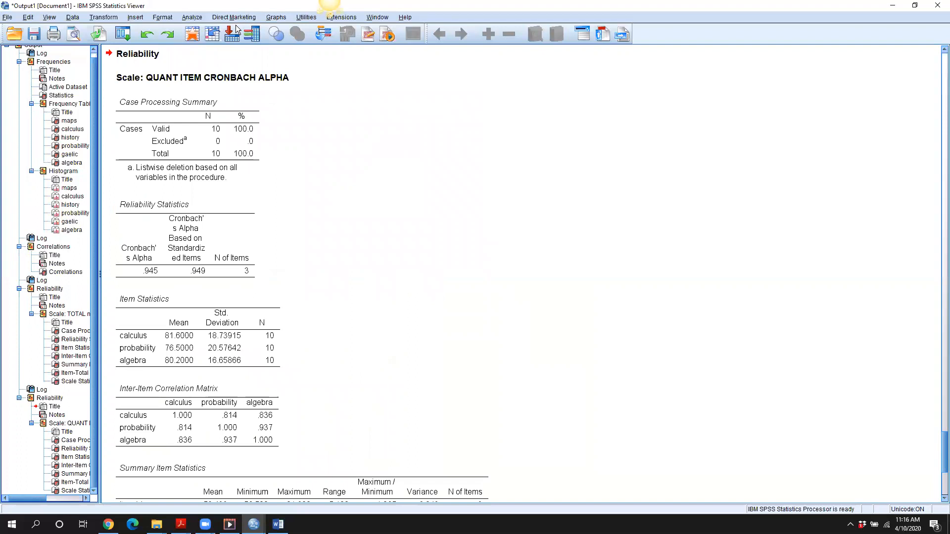
- Set up another Reliability Analysis, replacing calculus, probability and algebra with maps, history and gaelic as the items
left_click(185, 20)
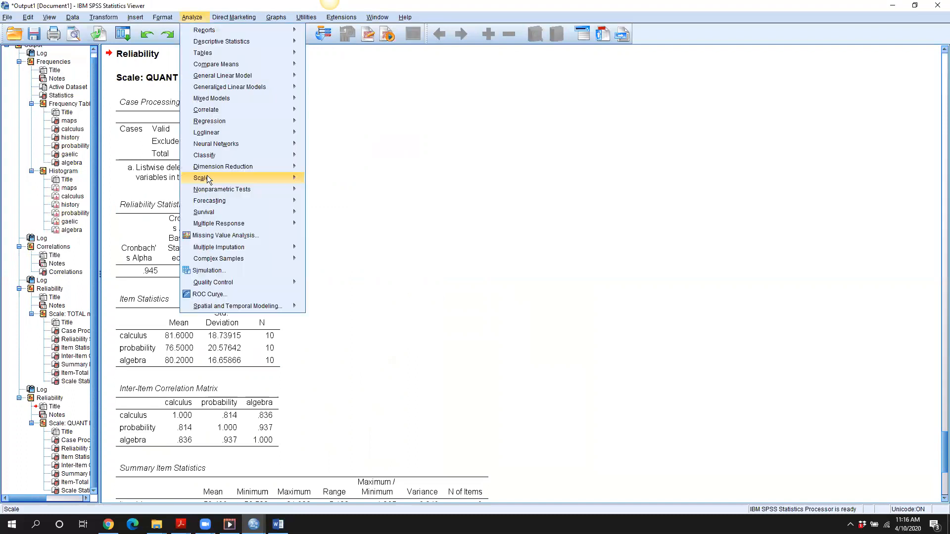
mouse_move(295, 179)
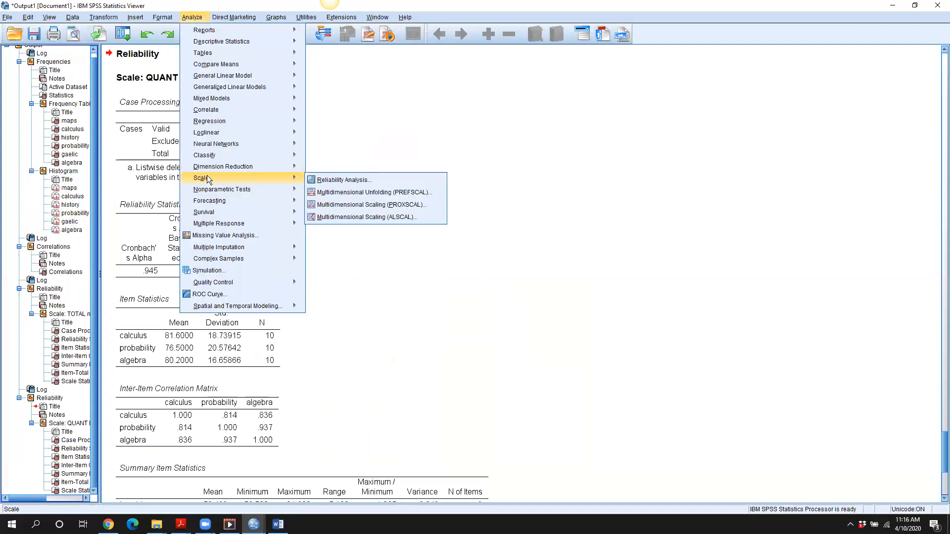
left_click(330, 181)
left_click(352, 134)
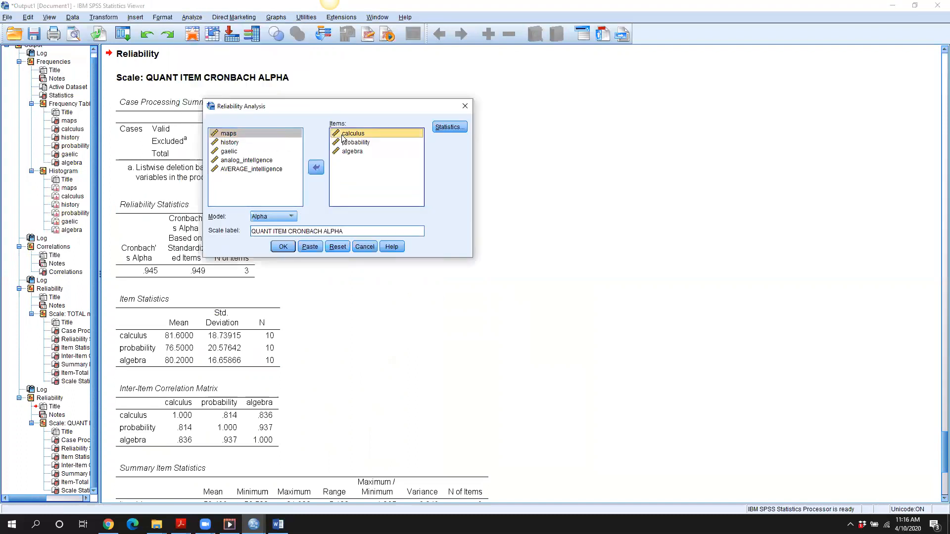
key("ctrl+a")
left_click(317, 168)
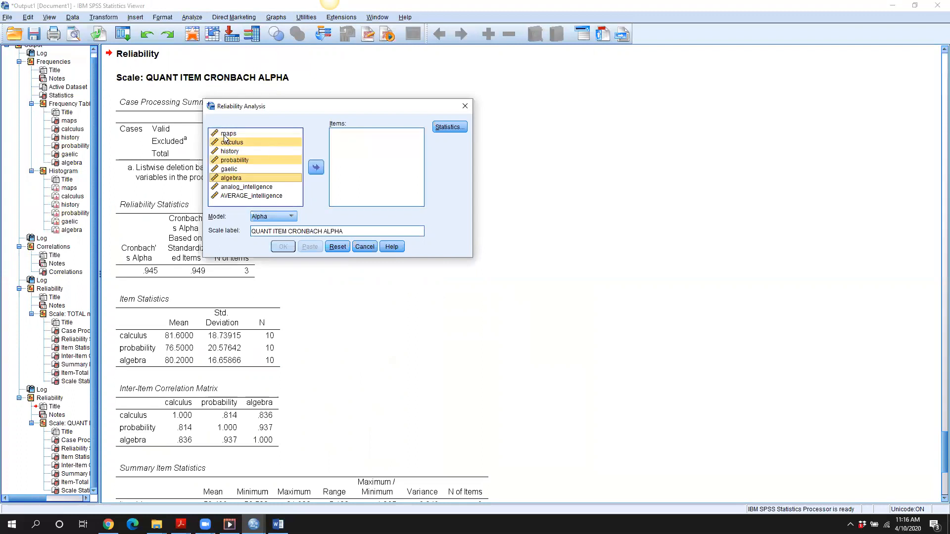
left_click(227, 134)
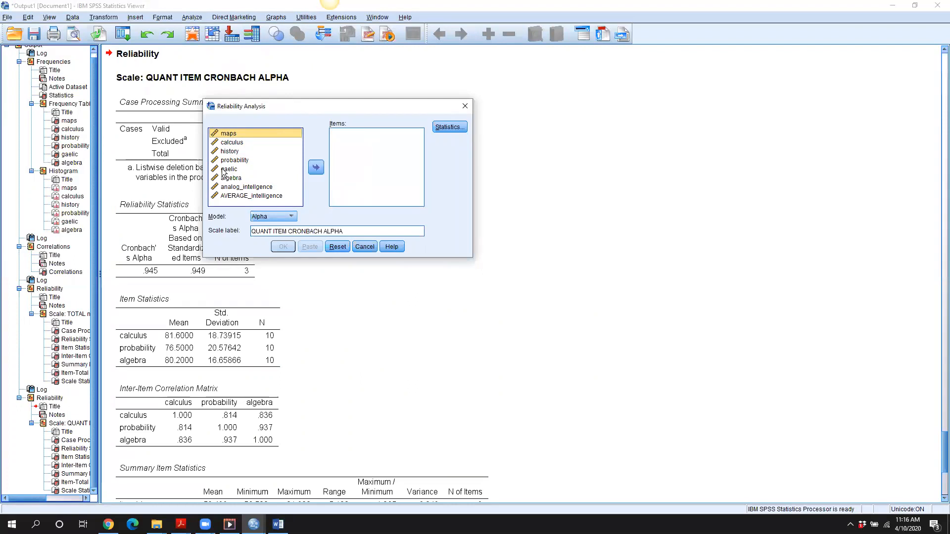
left_click(224, 169, "ctrl")
left_click(230, 151, "ctrl")
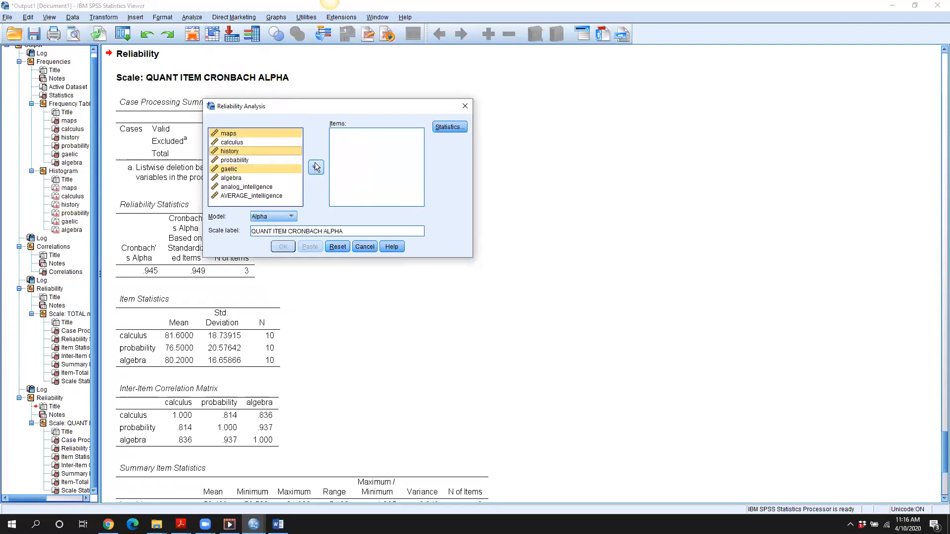
left_click(315, 166)
- Change the scale label to "VERBAL ITEM CRONBACH ALPHA" and run the reliability analysis
left_click_drag(272, 230, 247, 231)
type("VERBA")
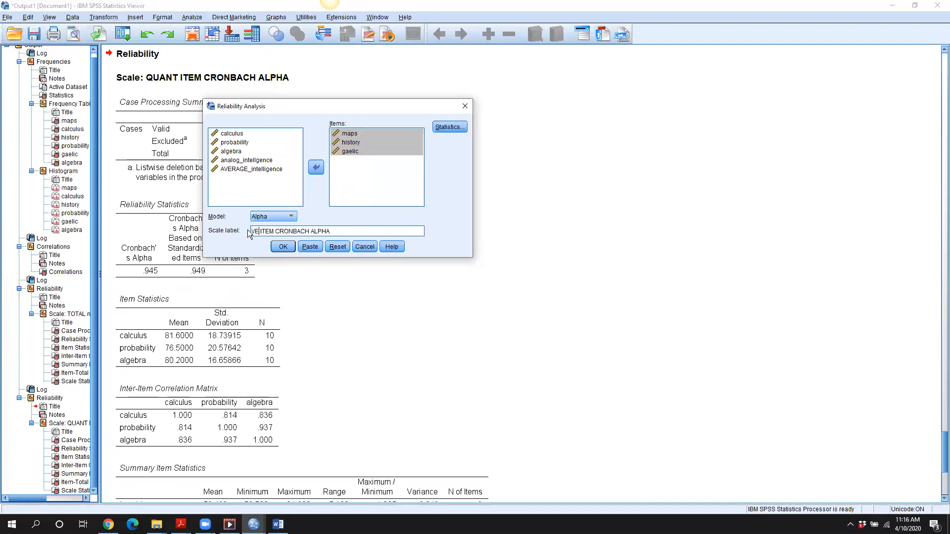
type(":")
key("BackSpace")
key("BackSpace")
type("L")
left_click(273, 244)
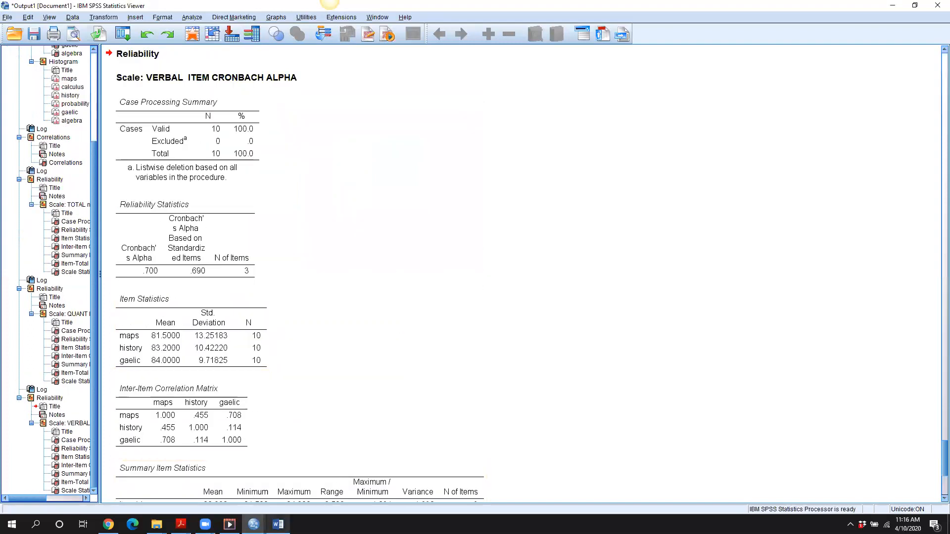
- Switch to the Word notes and compare the Reliability Statistics tables for the six-item, Quant and Verbal scales
mouse_move(277, 524)
left_click(265, 489)
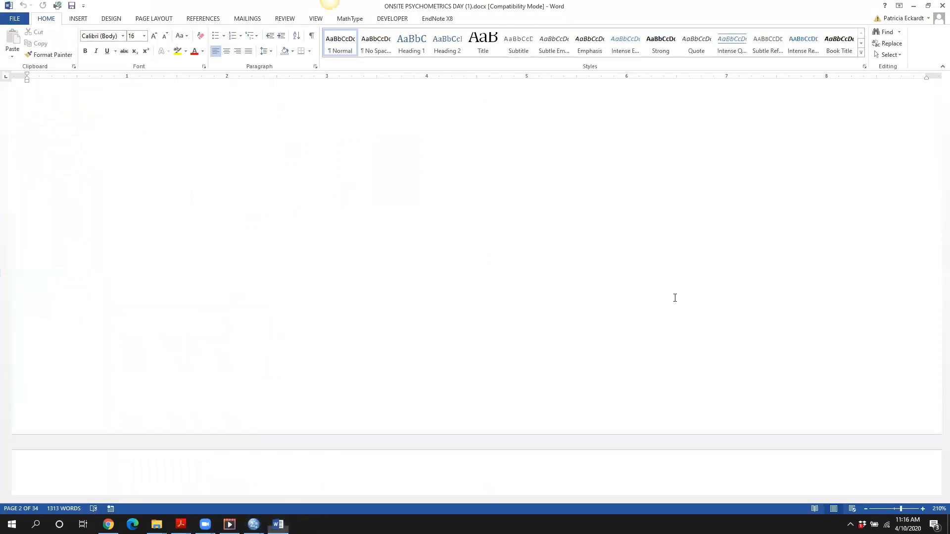
left_click_drag(941, 234, 941, 230)
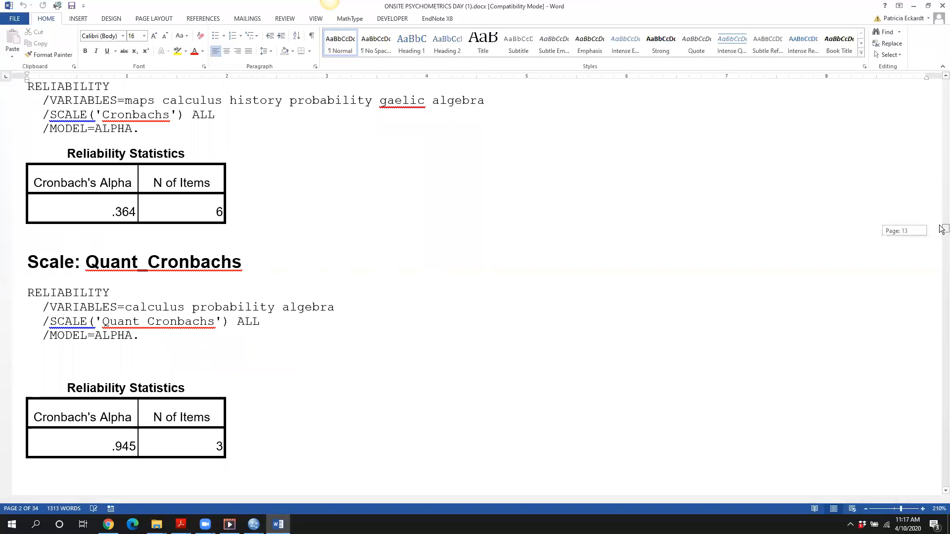
left_click_drag(941, 229, 942, 237)
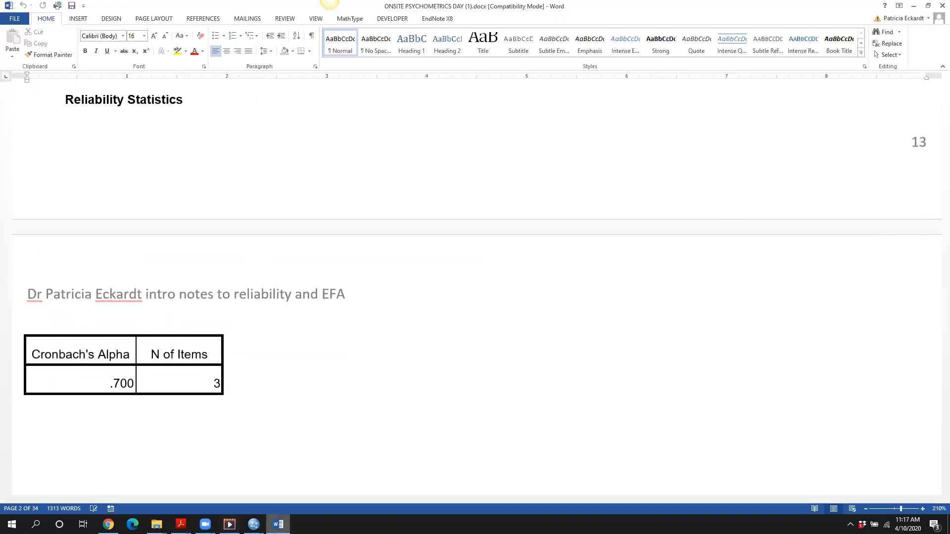
- Return to the SPSS output and examine the QUANT scale's reliability results down to its Item-Total Statistics table
mouse_move(254, 524)
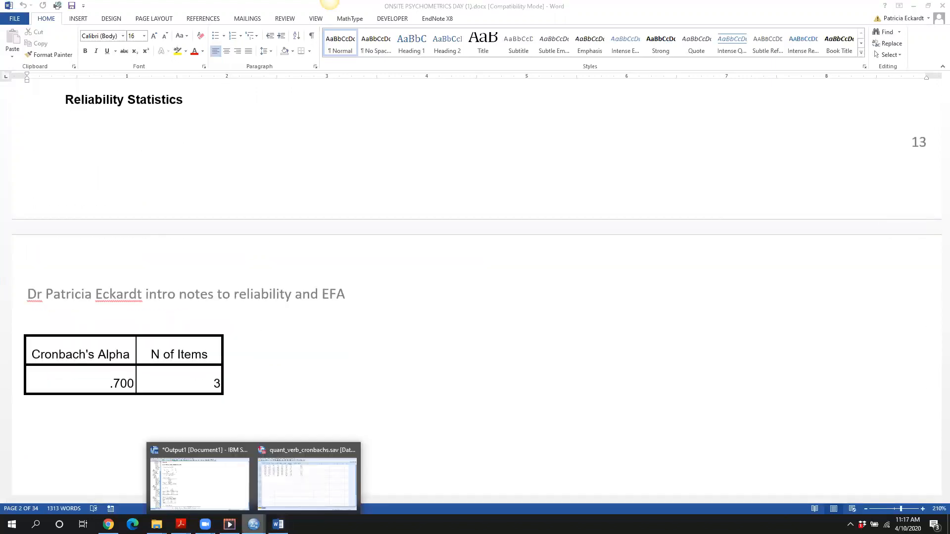
left_click(197, 472)
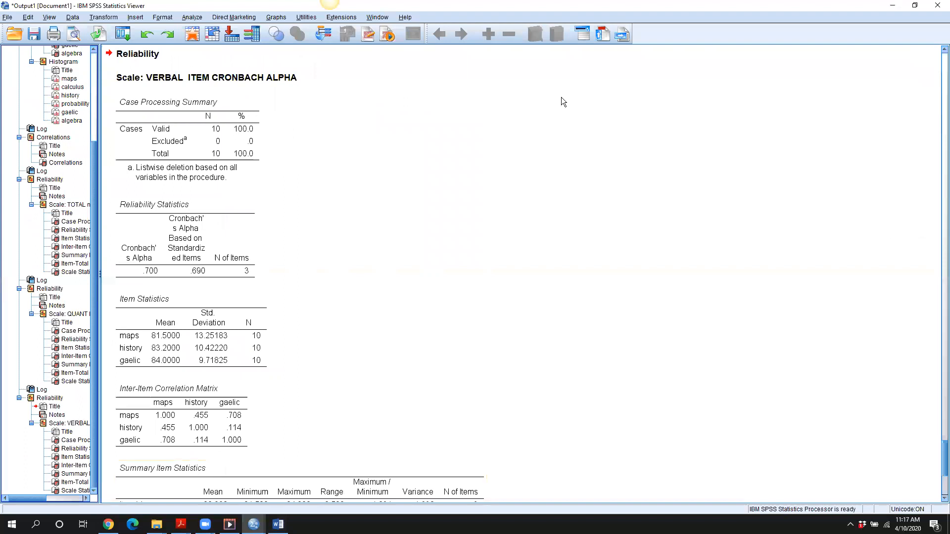
left_click(50, 288)
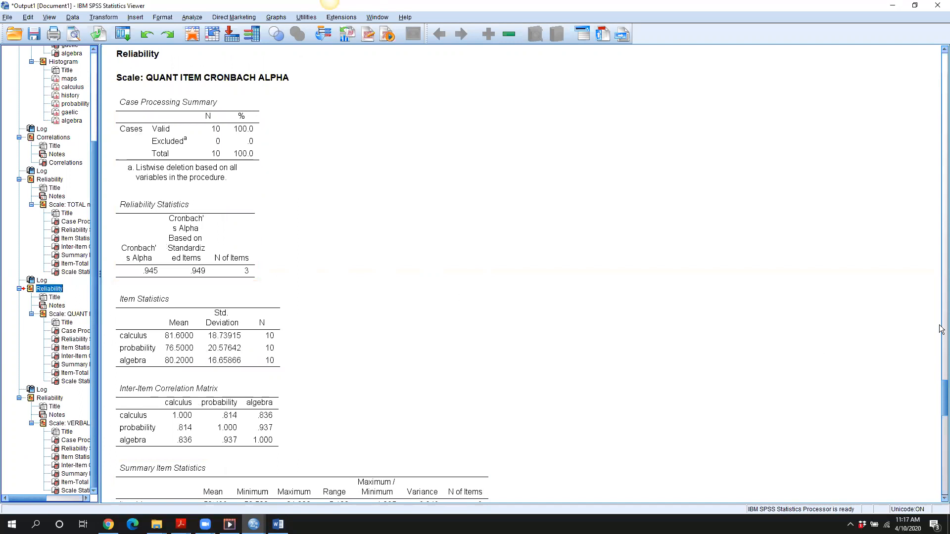
left_click_drag(941, 392, 941, 398)
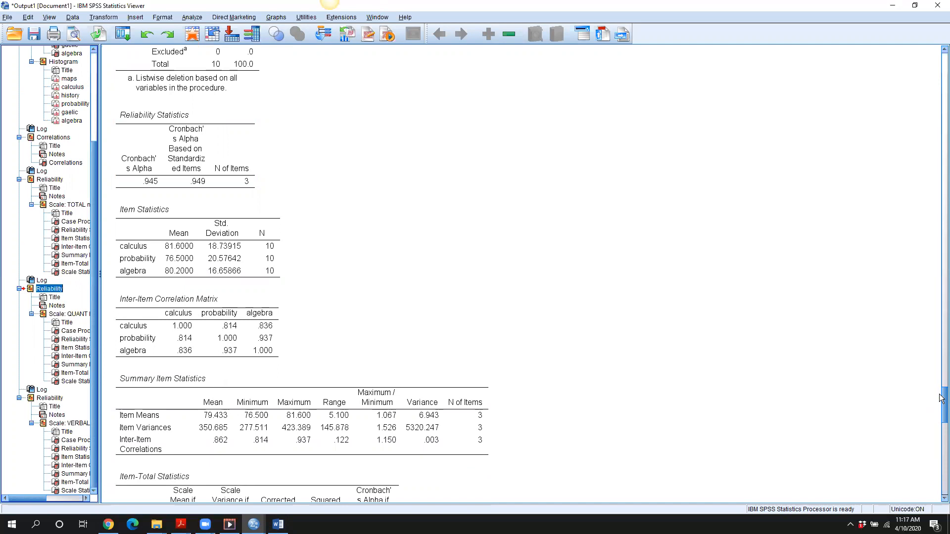
left_click_drag(941, 398, 941, 409)
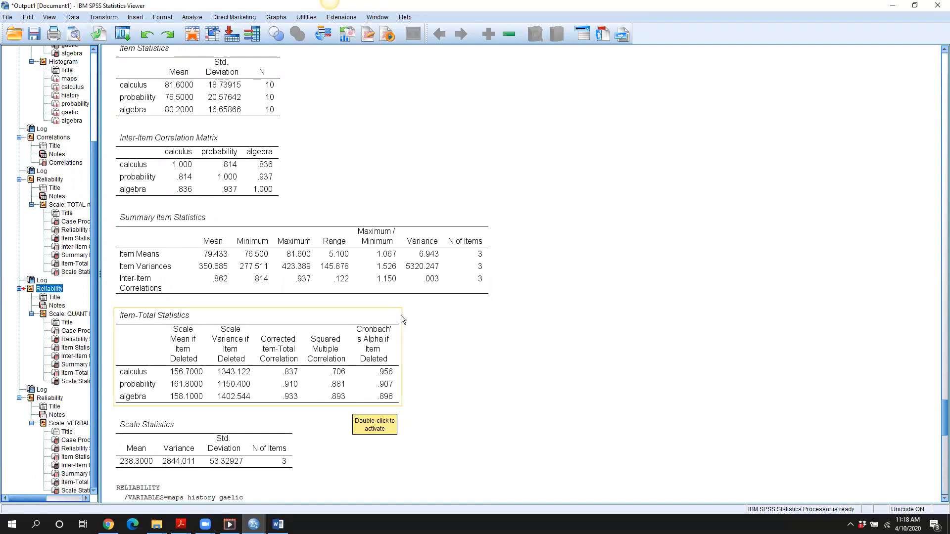
- Examine the VERBAL scale's reliability results, including the Cronbach's Alpha if Item Deleted column
left_click_drag(942, 415, 941, 462)
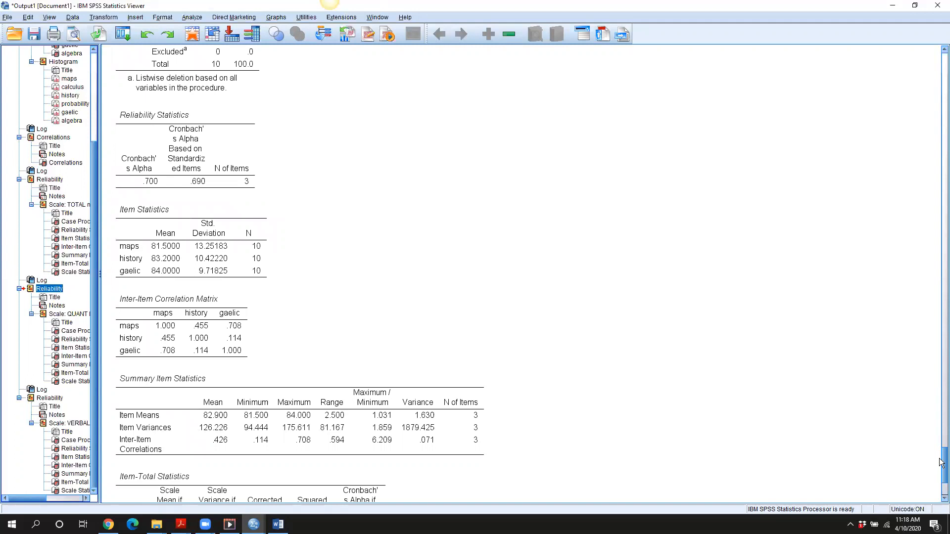
left_click_drag(941, 462, 941, 469)
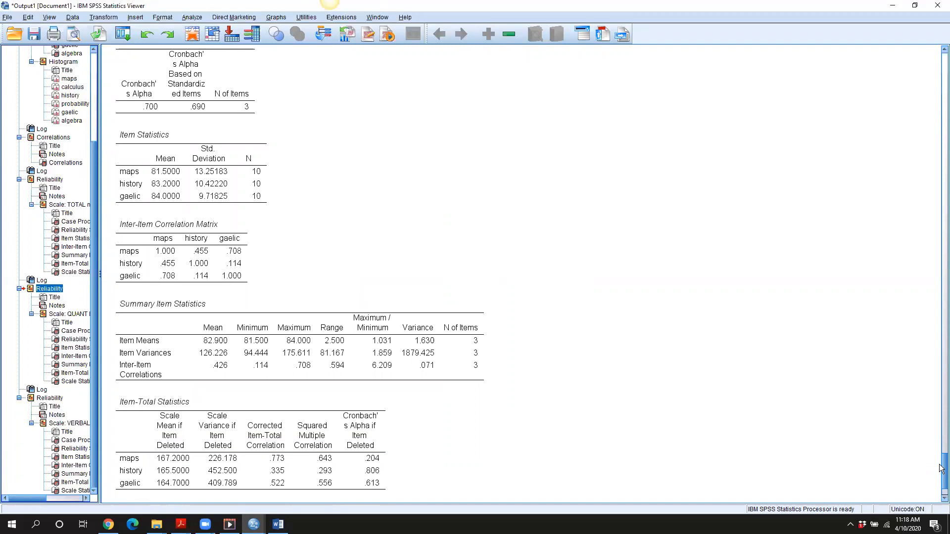
left_click(351, 445)
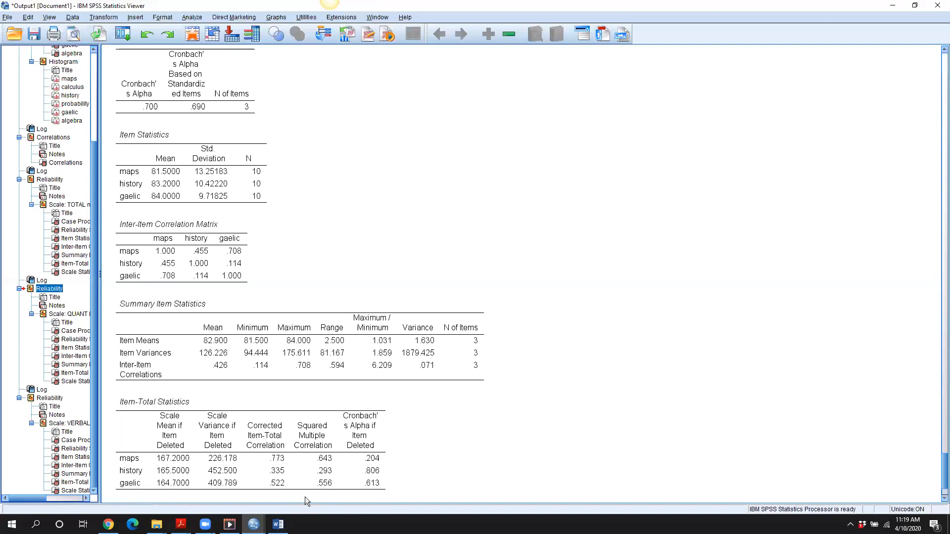
- Find the Exploratory Factor Analysis (EFA) section in the Word notes and return to the quant_verb_cronbachs.sav data in SPSS
mouse_move(278, 523)
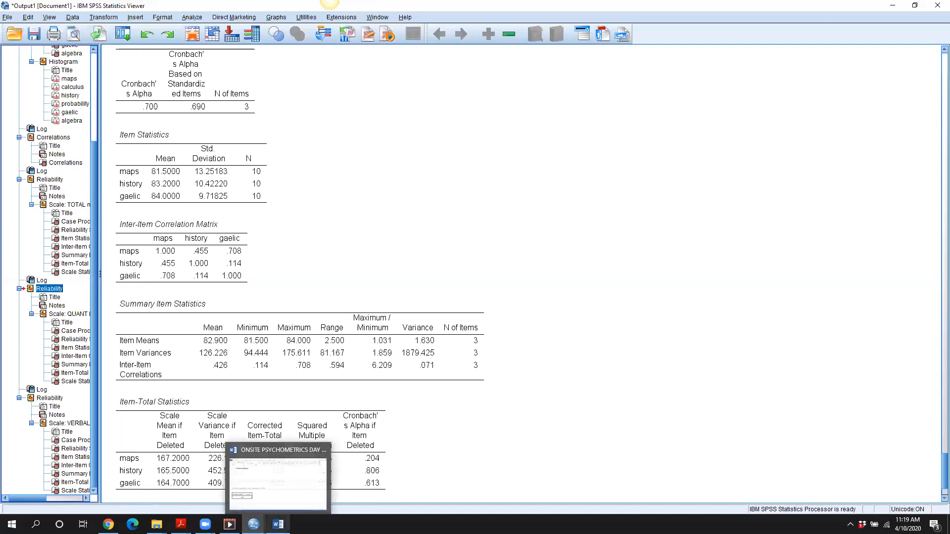
left_click(277, 504)
mouse_move(942, 241)
left_mouse_down()
mouse_move(941, 271)
mouse_move(941, 241)
left_mouse_up()
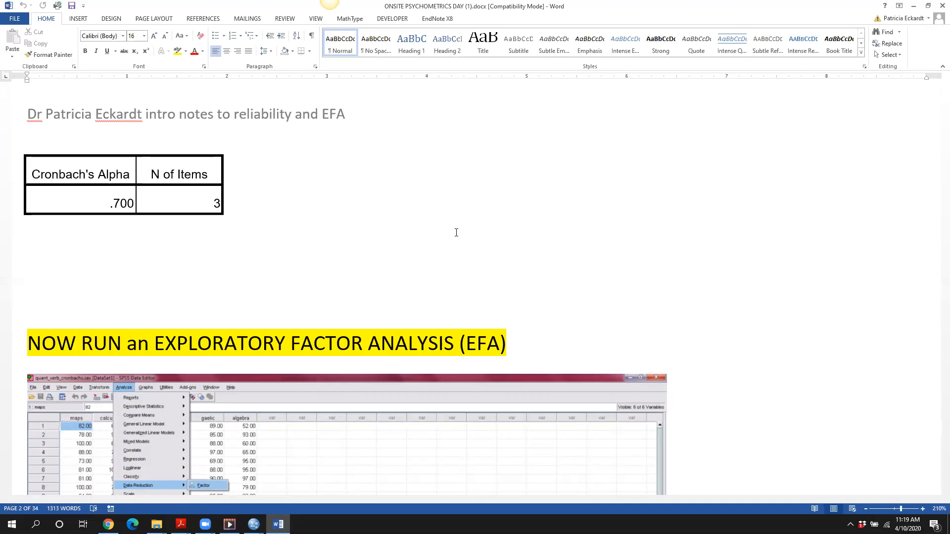
mouse_move(254, 524)
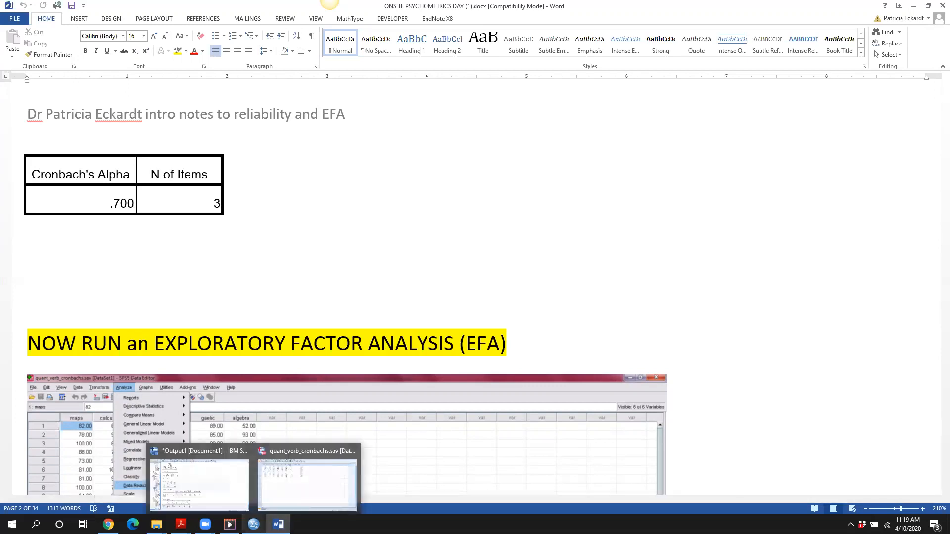
left_click(283, 492)
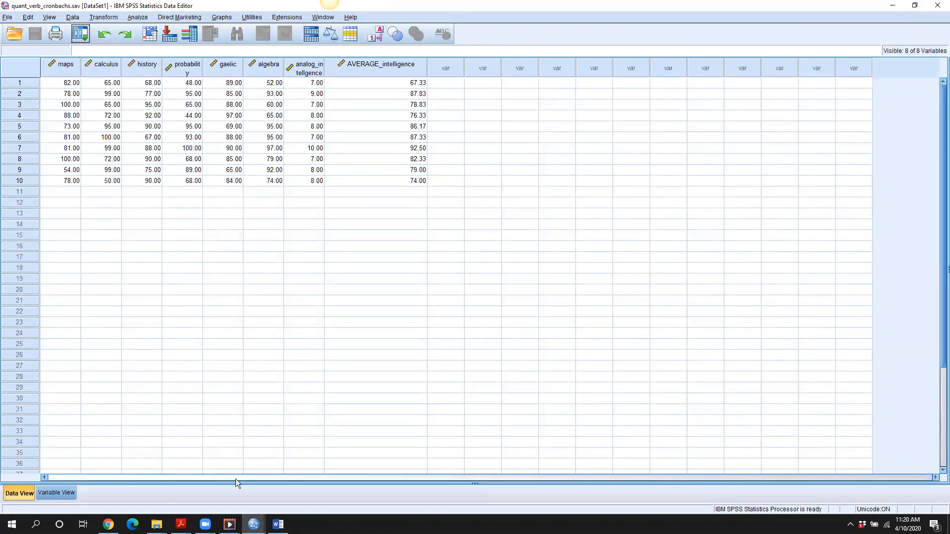
mouse_move(229, 525)
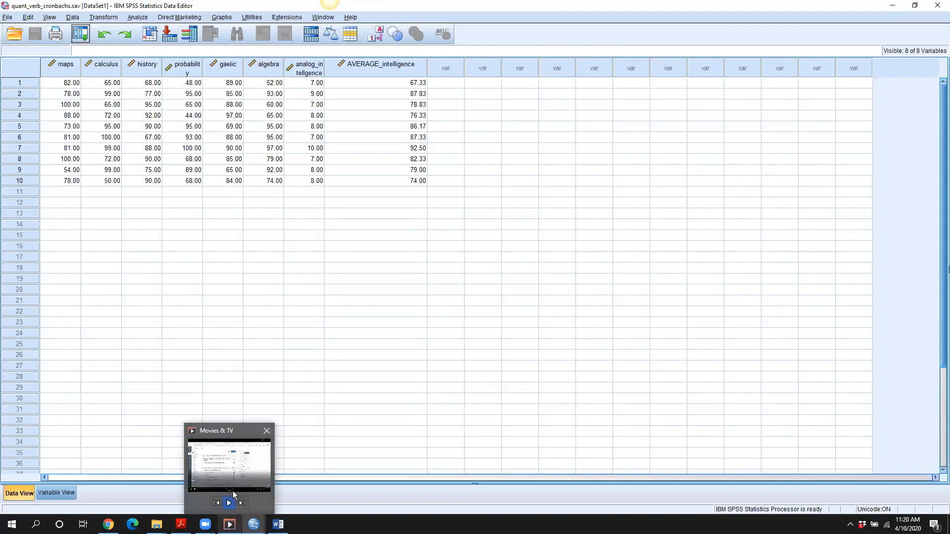